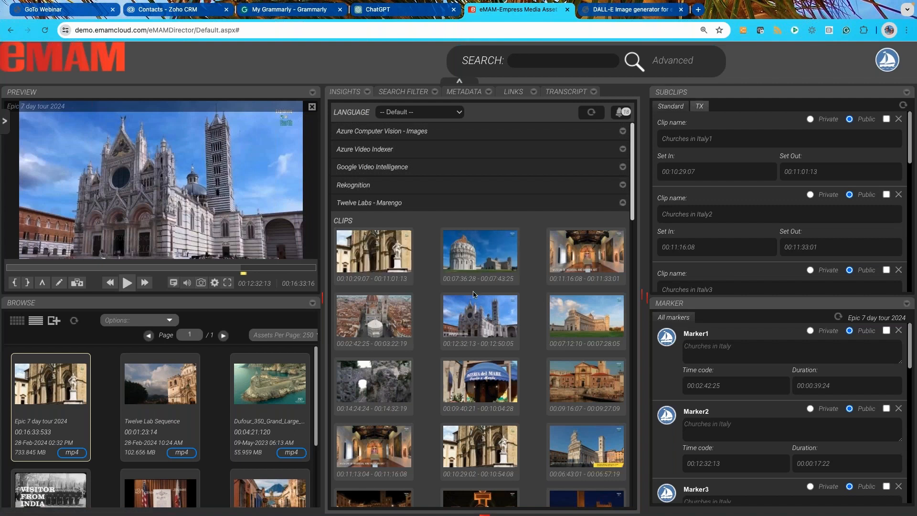
Step: Look through the Churches in Italy subclips and markers of the Epic 7 day tour 2024 asset
mouse_move(478, 304)
scroll(782, 200, "down", 6)
scroll(727, 228, "down", 3)
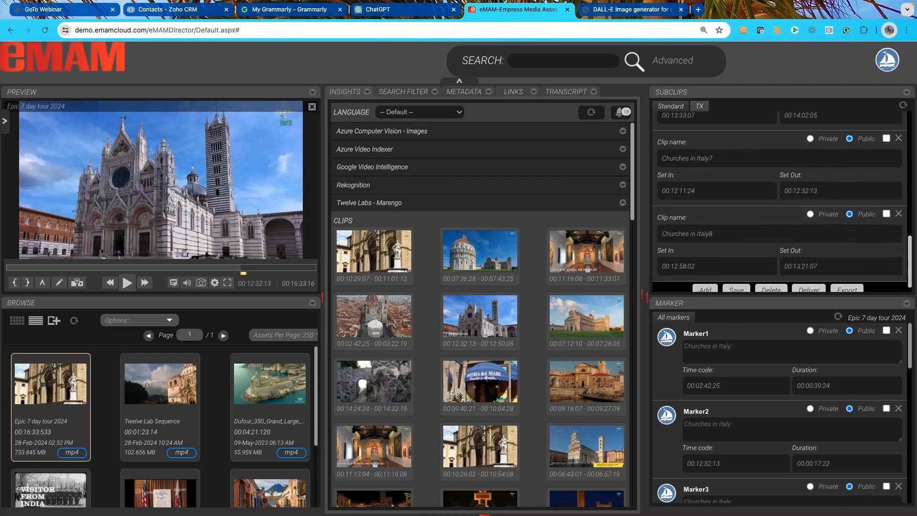
scroll(727, 228, "up", 1)
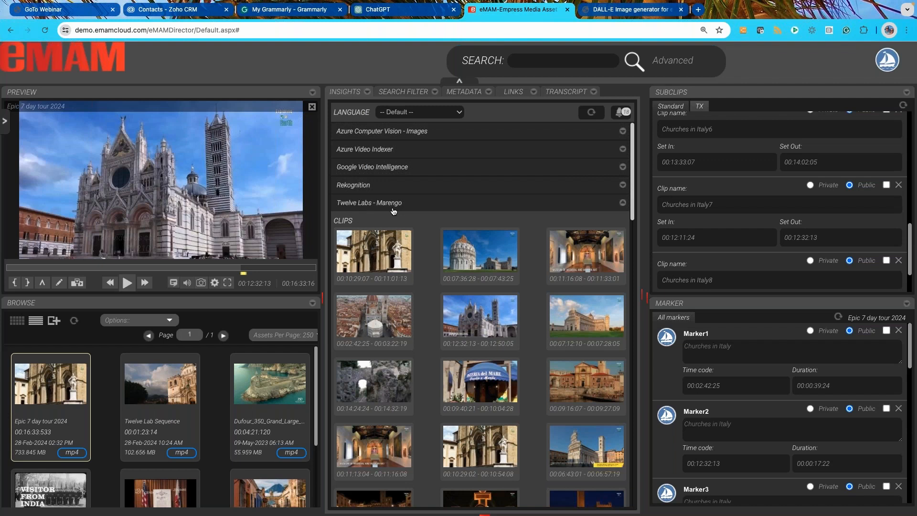
mouse_move(398, 246)
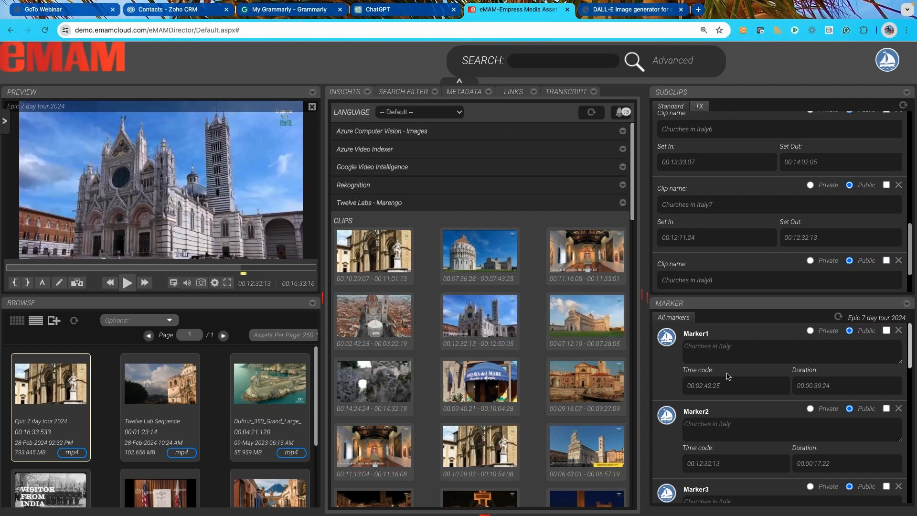
scroll(730, 378, "down", 1)
scroll(730, 377, "down", 10)
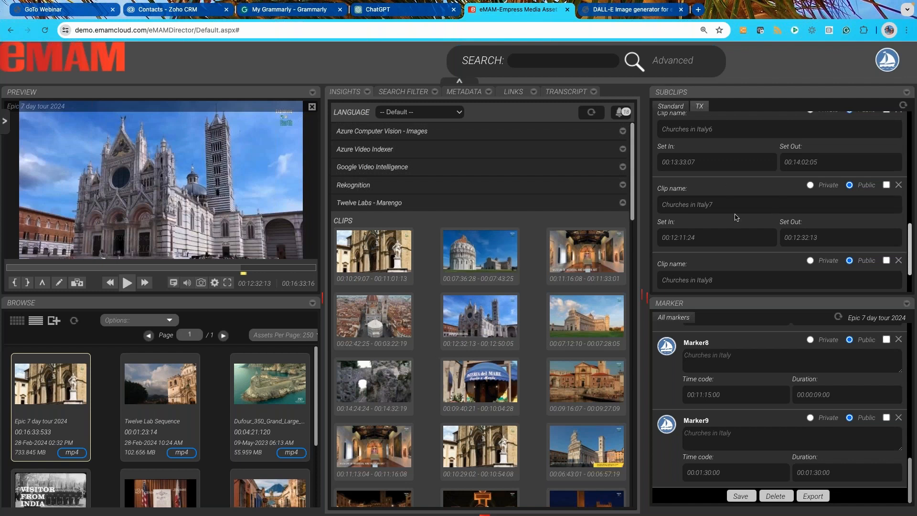
Step: Select the subclips Churches in Italy6, Churches in Italy7 and Churches in Italy8 for preview
left_click(735, 129)
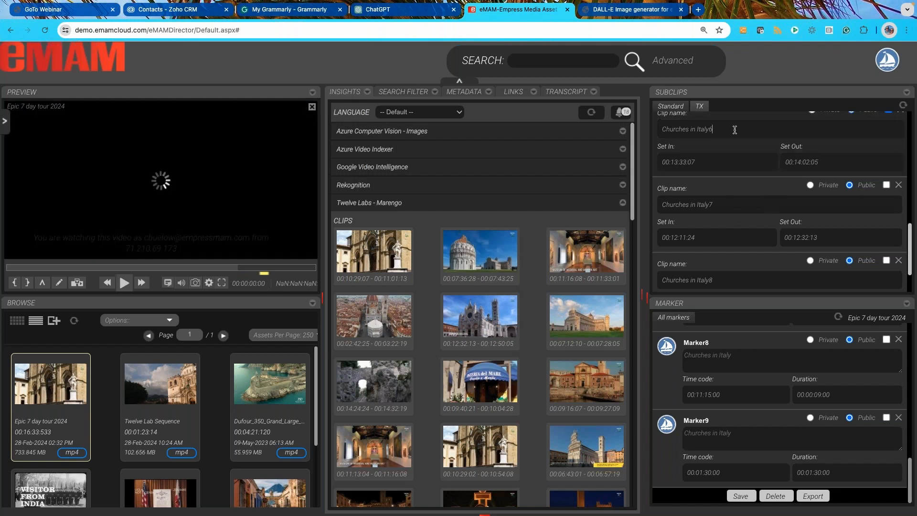
left_click(722, 192)
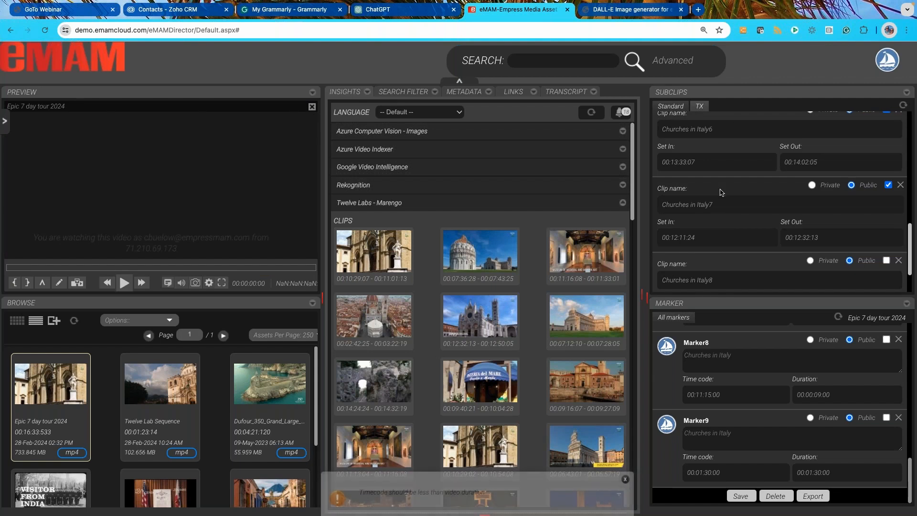
left_click(720, 263)
left_click(625, 451)
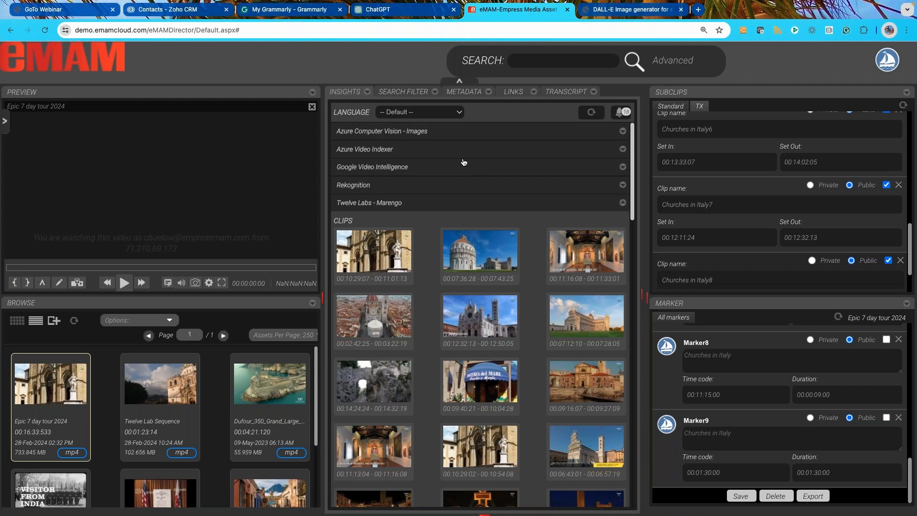
Step: Switch to the eMAM session in the DuckDuckGo browser and check the generate options of Twelve Labs - Pegasus
key("super+Tab")
key("super+Tab")
key("super+Tab")
key("super+Tab")
key("super+Tab")
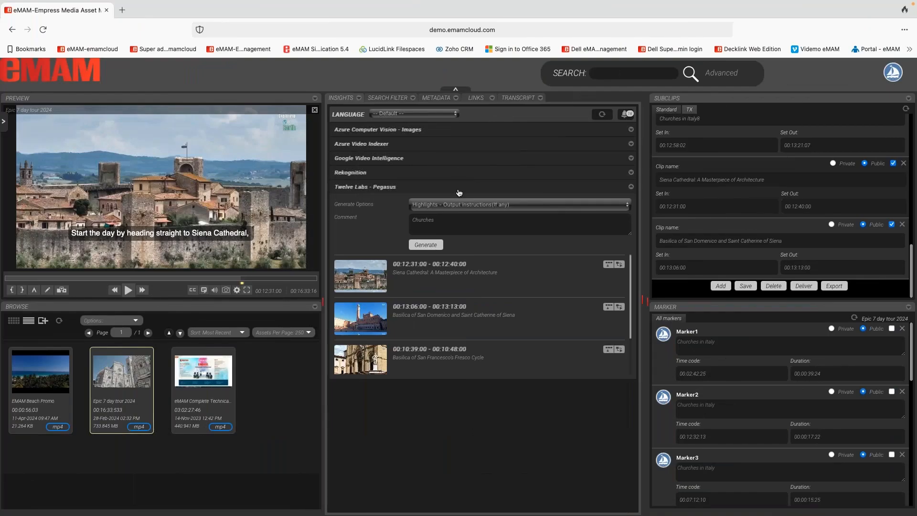
left_click(452, 205)
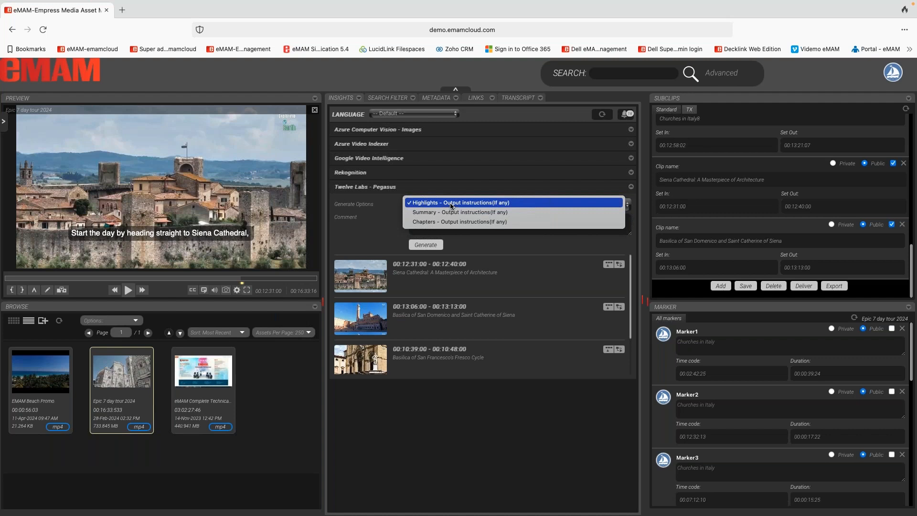
left_click(410, 195)
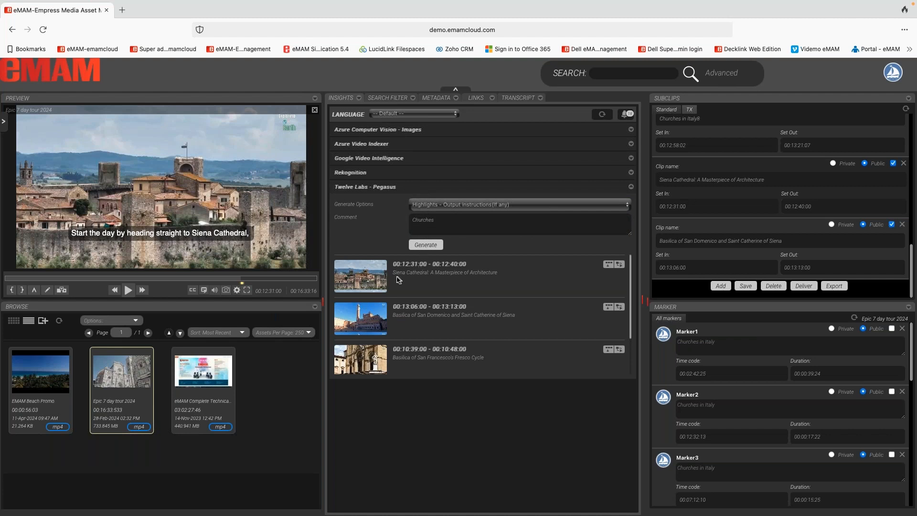
Step: Compare the Siena Cathedral highlight title with its subclip name and load the Basilica of San Domenico subclip in the preview
left_click_drag(392, 272, 459, 279)
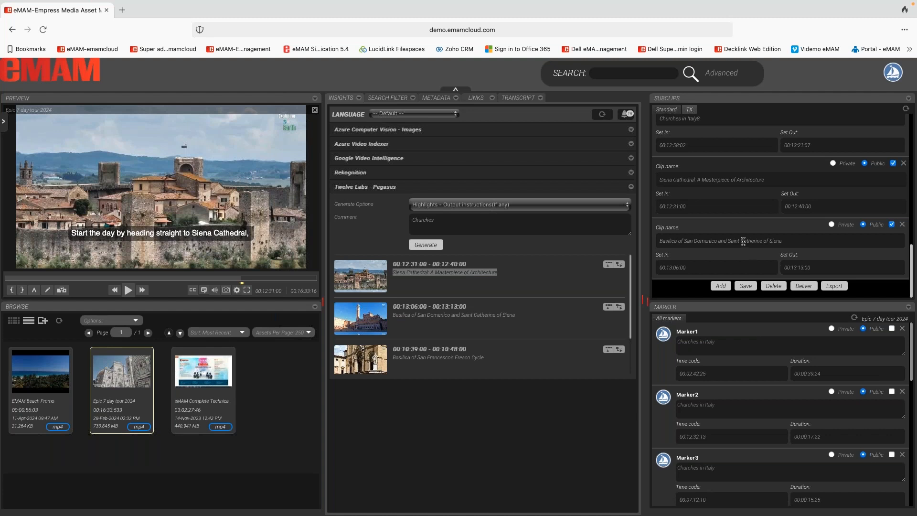
left_click_drag(771, 179, 659, 179)
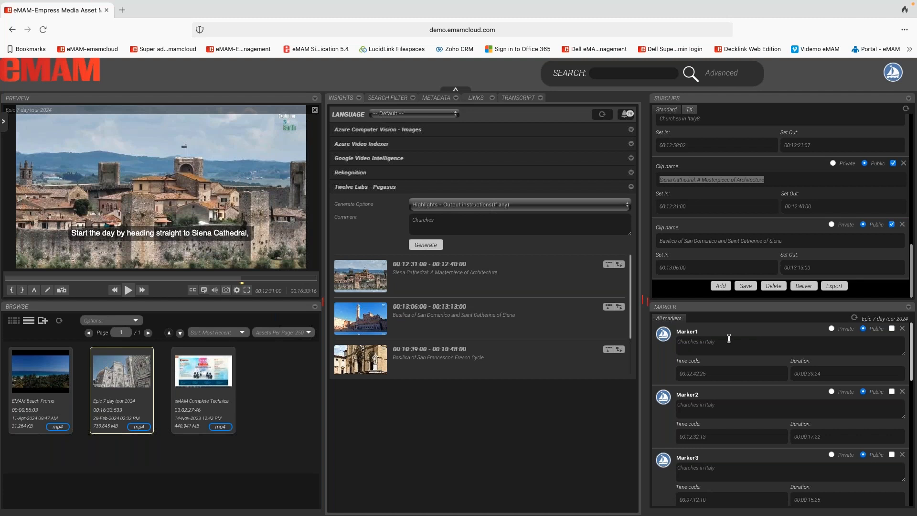
left_click(722, 230)
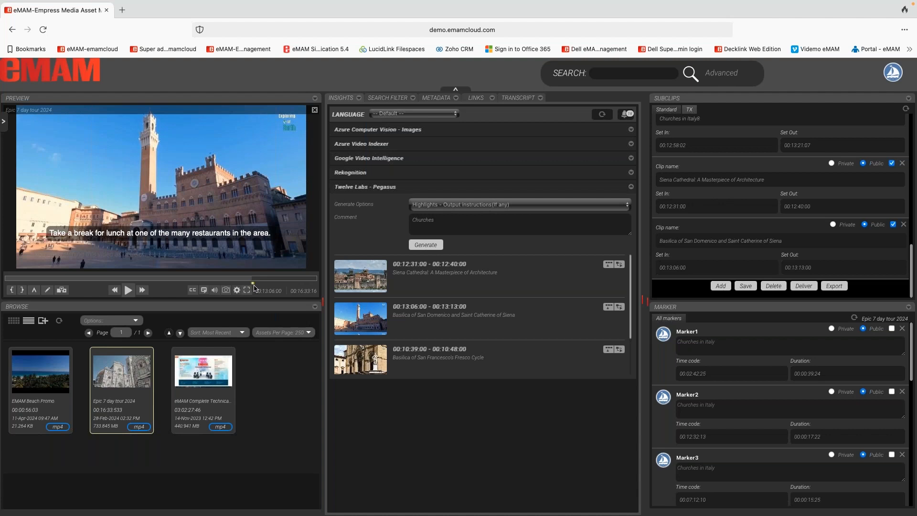
Step: Open the Deepgram transcript and jump the video through its sentences, from the 7 day itinerary to the Citibus sentence
left_click(518, 99)
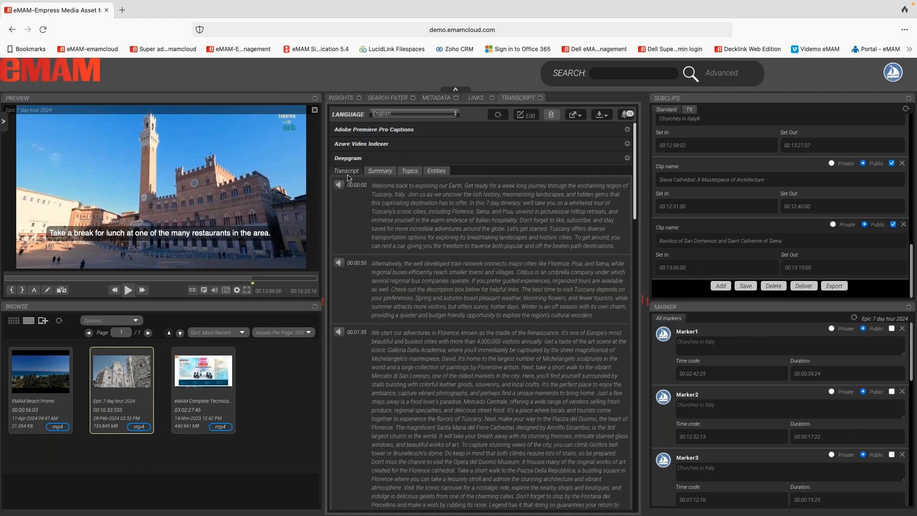
left_click(399, 217)
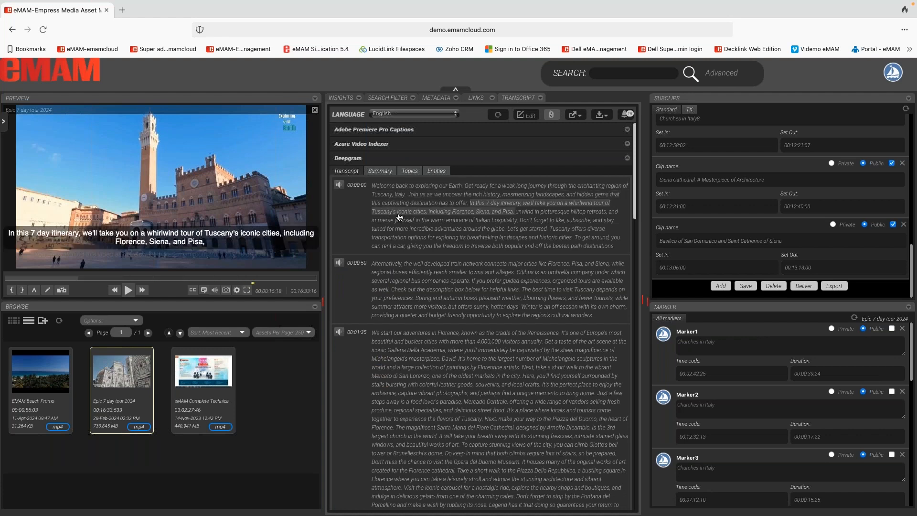
left_click(399, 236)
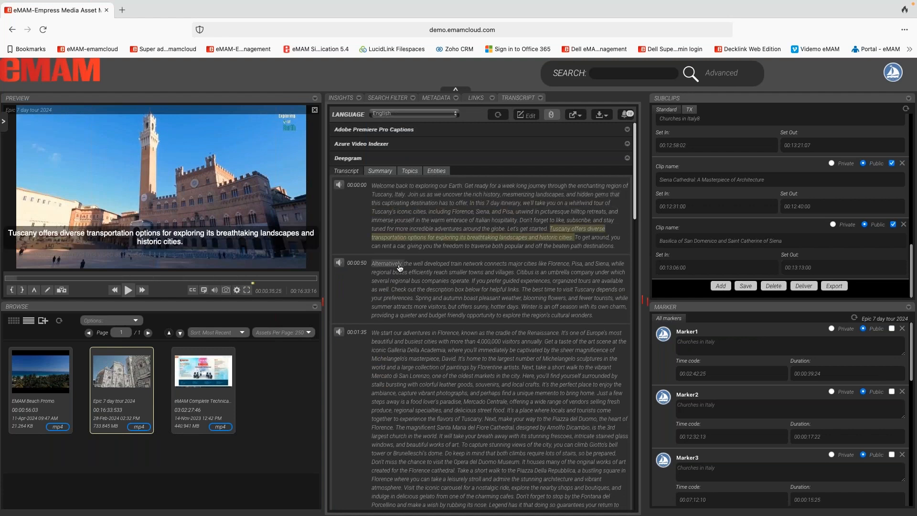
left_click(400, 266)
left_click(399, 280)
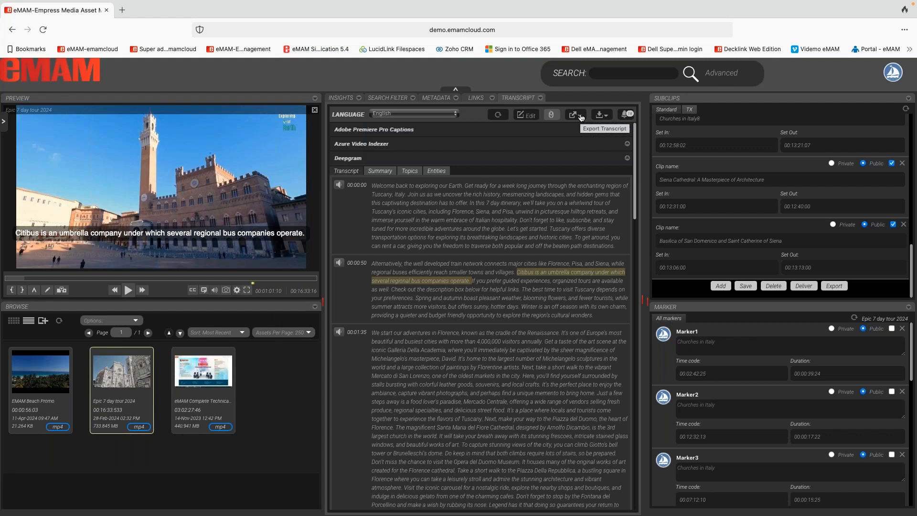
Step: View the Deepgram summary, topics and entities of the transcript
left_click(390, 173)
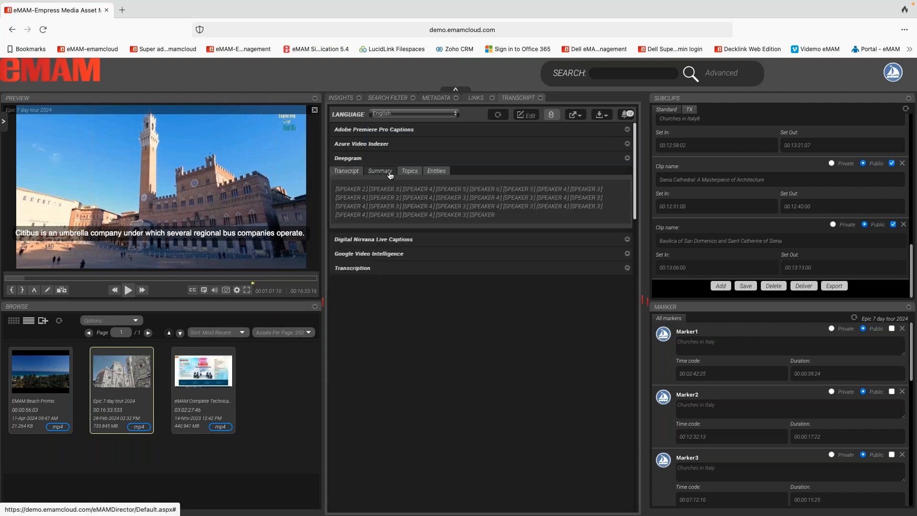
left_click(408, 172)
left_click(437, 172)
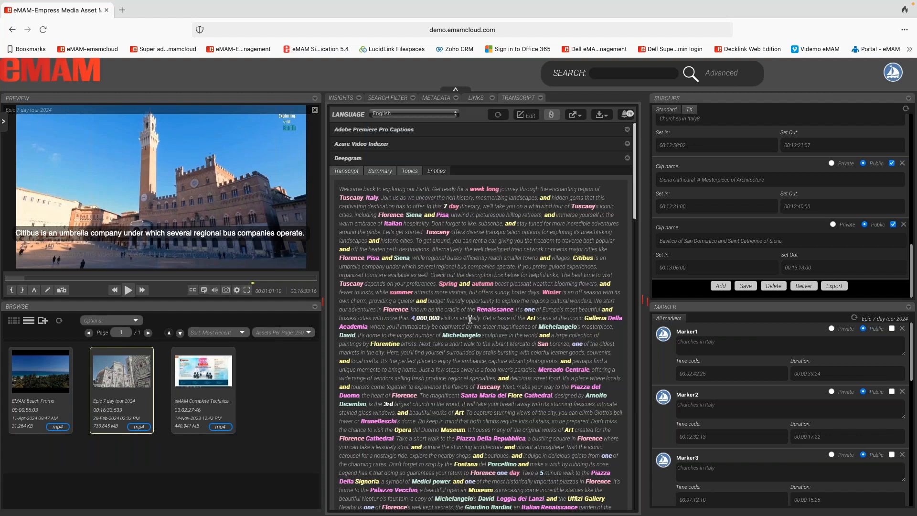
Step: Show the asset links, then switch to the DALL-E Image generator page in Google Chrome
left_click(476, 98)
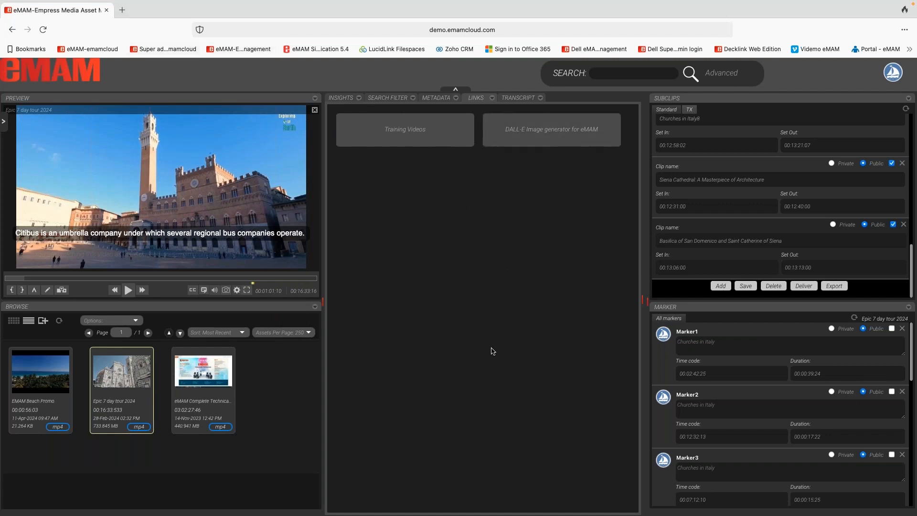
key("super+Tab")
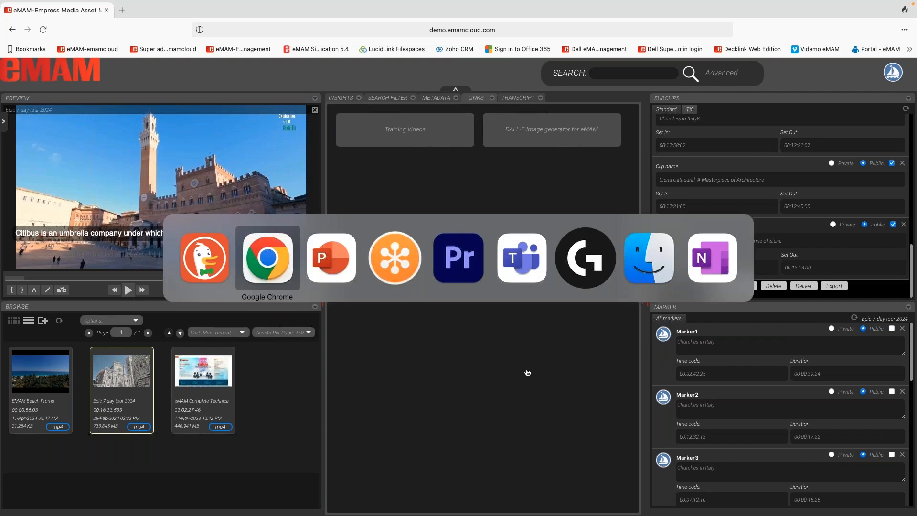
key("super+Tab")
left_click(278, 274)
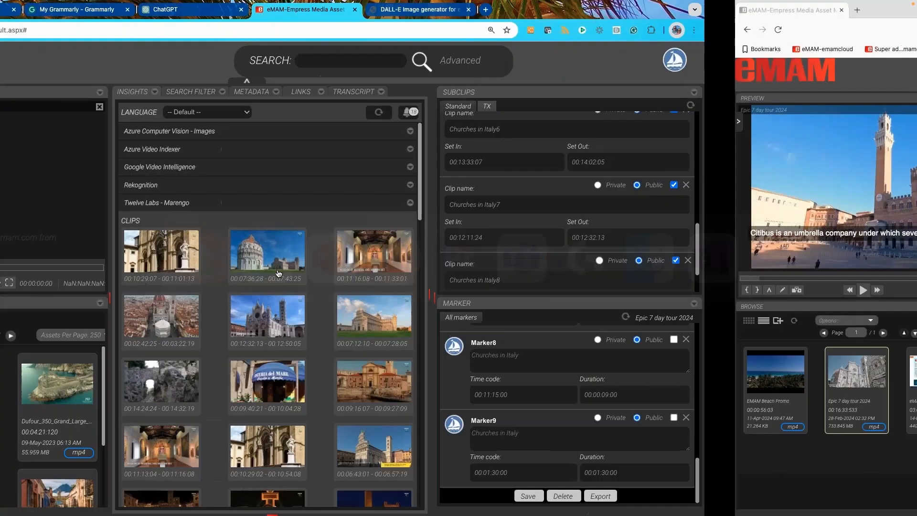
left_click(628, 11)
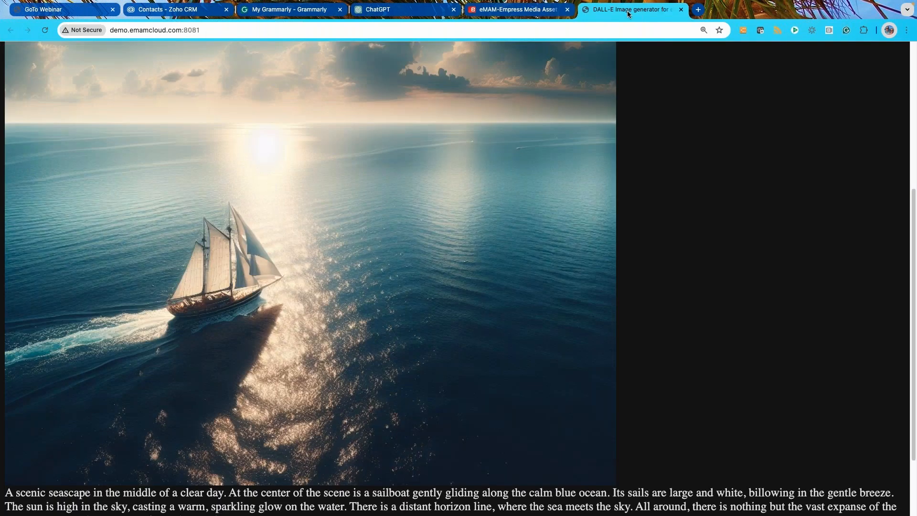
Step: Examine the DALL-E sailboat image together with its prompt and generated description
scroll(402, 260, "up", 4)
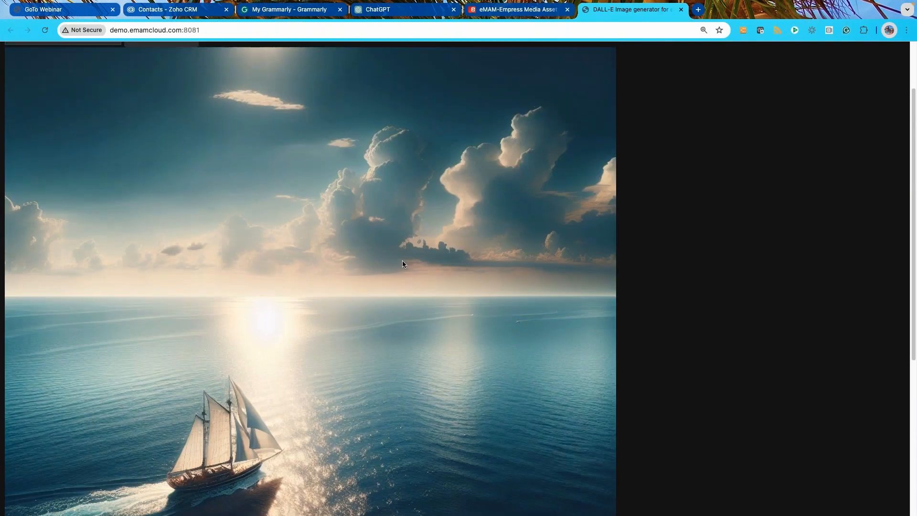
scroll(402, 264, "up", 2)
scroll(401, 264, "down", 2)
scroll(401, 263, "up", 1)
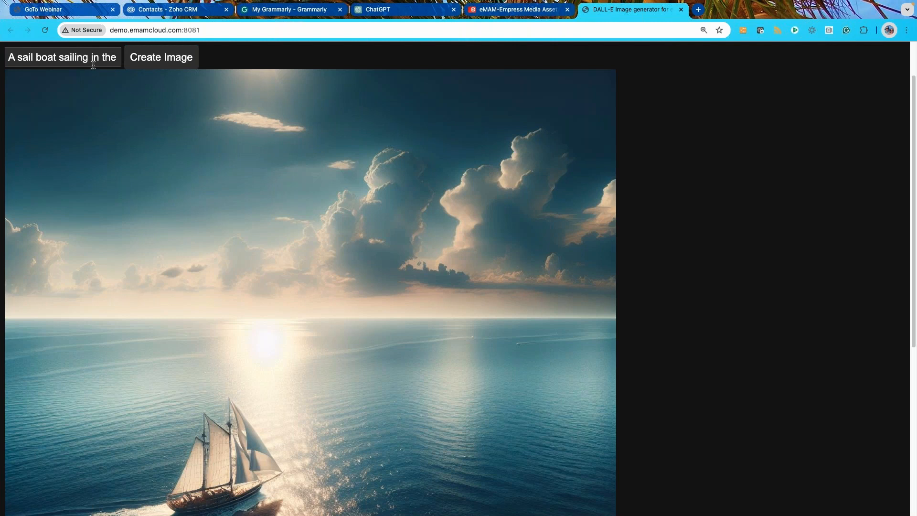
scroll(279, 362, "down", 1)
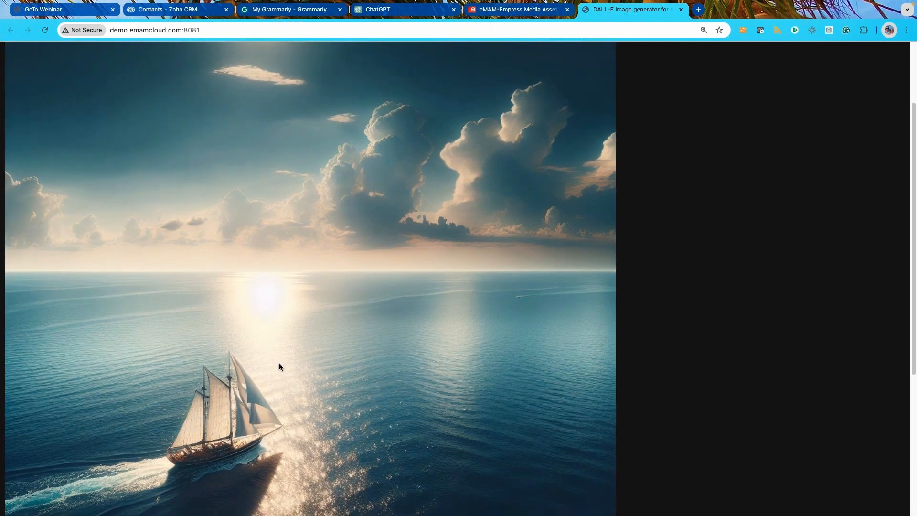
scroll(279, 365, "down", 3)
scroll(278, 371, "down", 3)
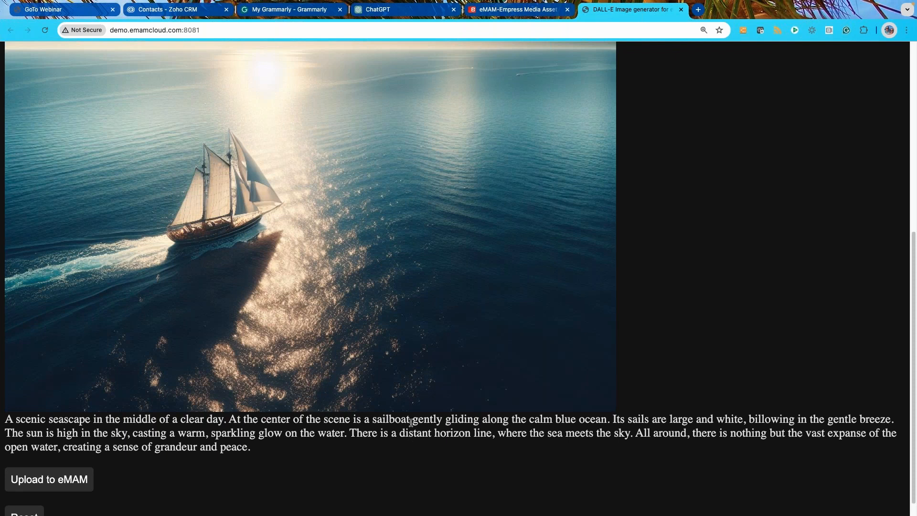
Step: Upload the generated sailboat image to eMAM
scroll(335, 451, "up", 10)
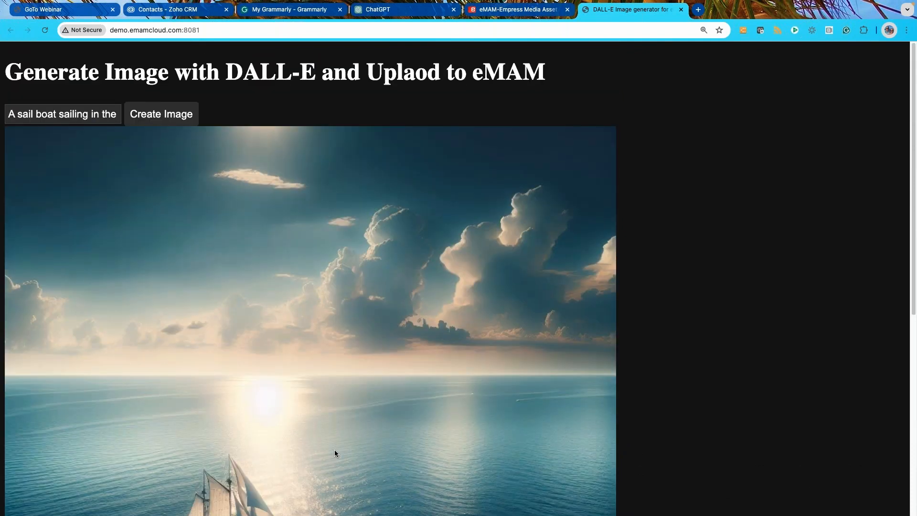
scroll(336, 453, "down", 10)
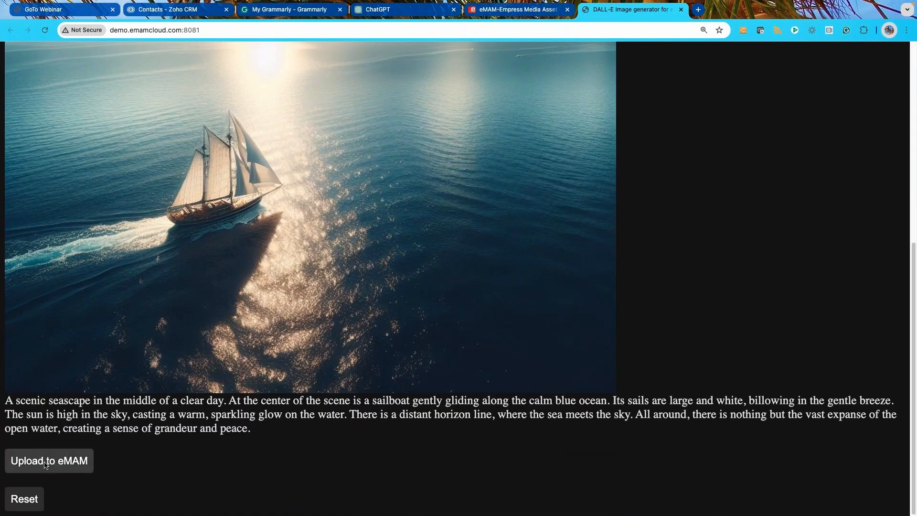
left_click(61, 466)
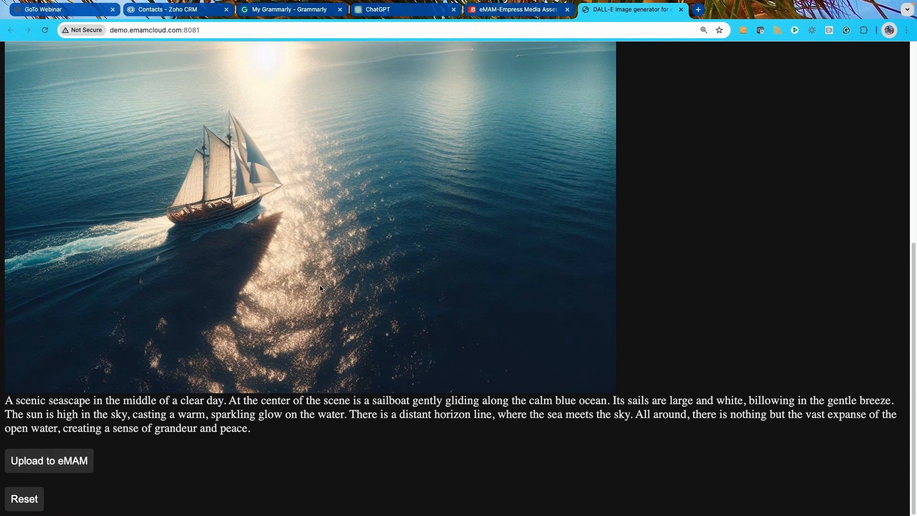
Step: Switch to Adobe Premiere Pro 2024 and add the Church of San Domenico's Artwork highlight to the Churches in Italy Sequence
key("super+Tab")
key("super+Tab")
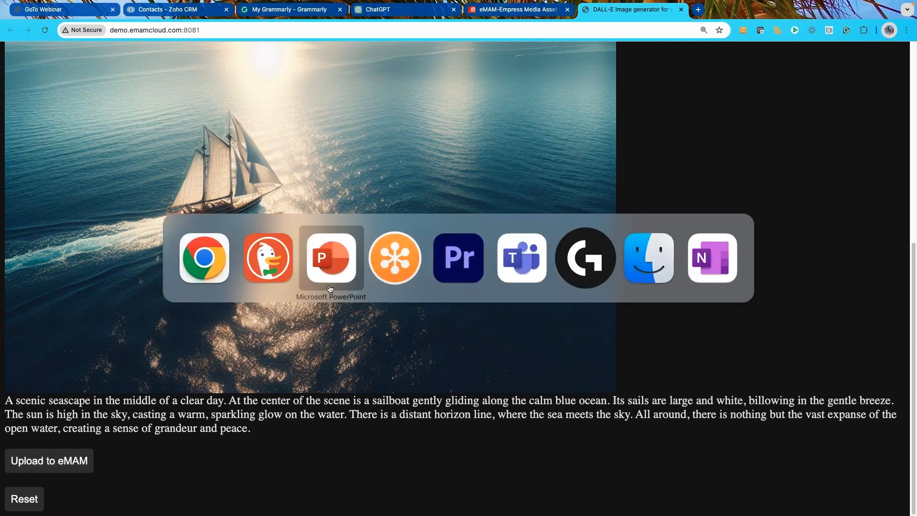
left_click(469, 261)
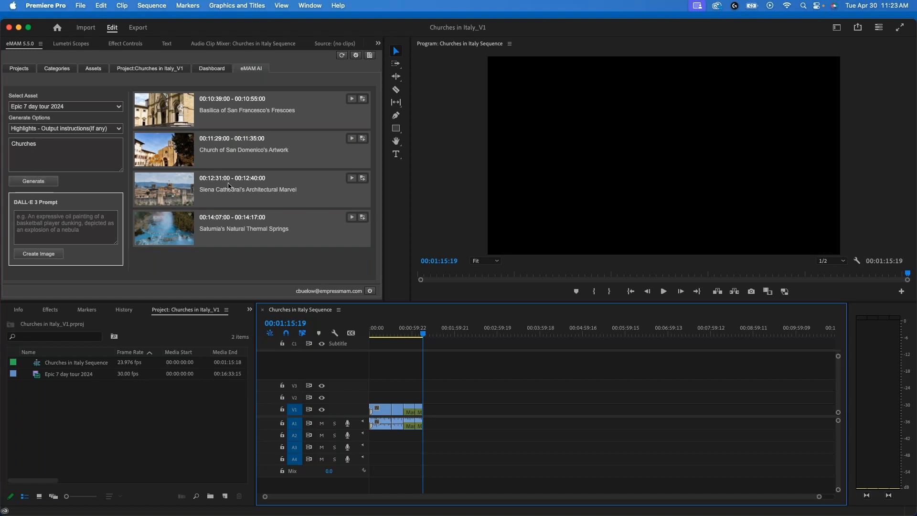
left_click(363, 139)
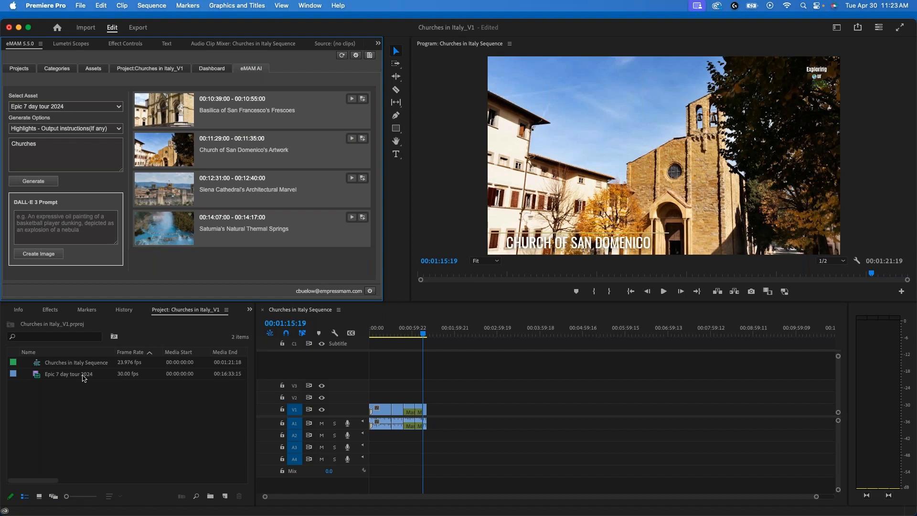
Step: Switch to the PowerPoint slide show on AI Workflows in eMAM
mouse_move(82, 378)
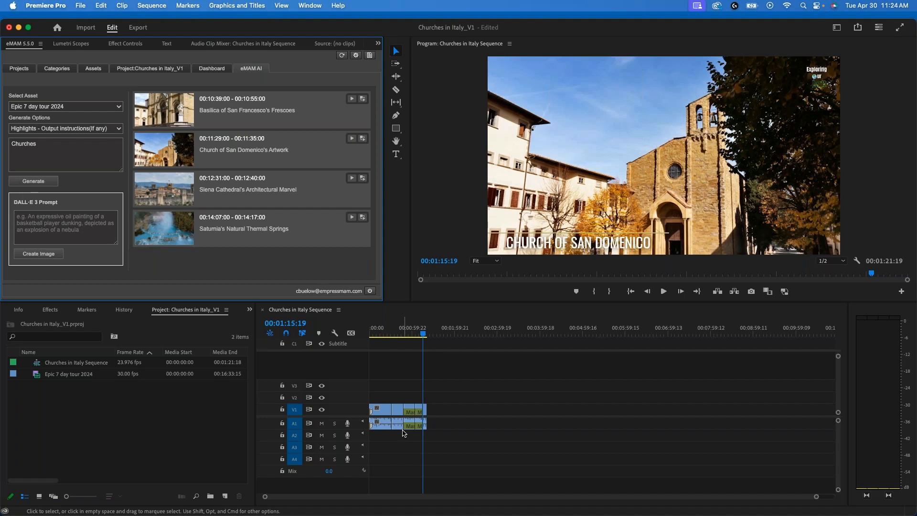
key("super+Tab")
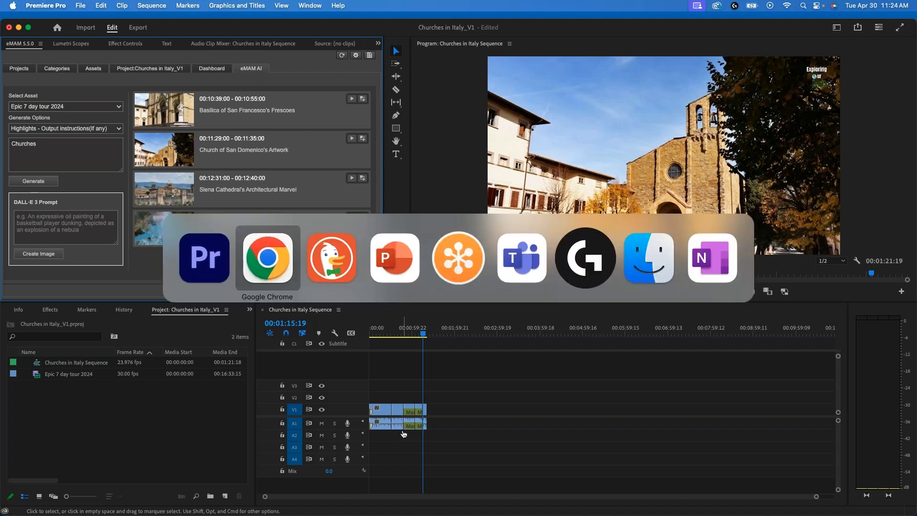
key("super+Tab")
key("super+Tab")
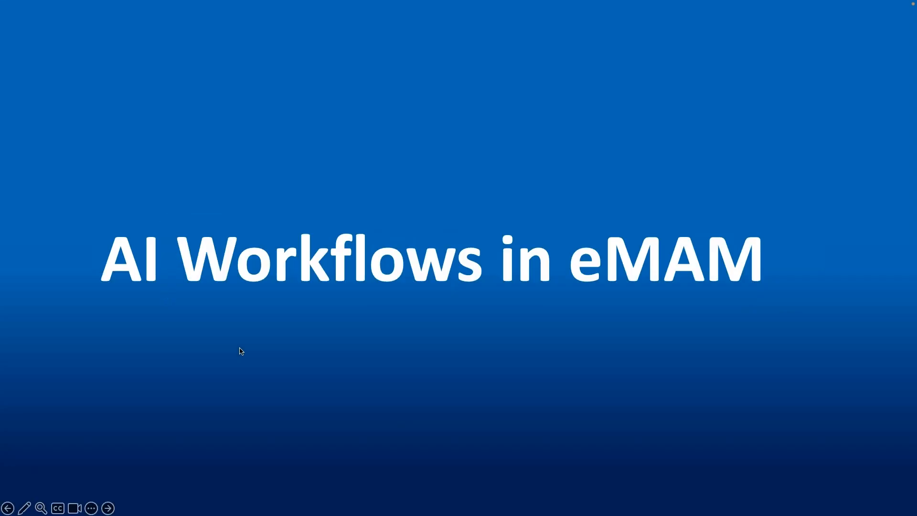
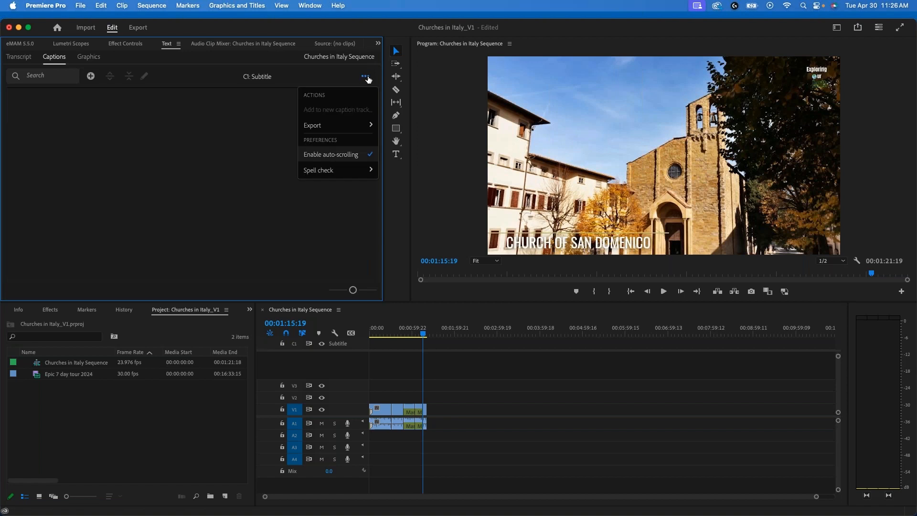
Step: Switch to eMAM in Chrome and open the transcript import options for the Epic 7 day tour 2024 asset
mouse_move(351, 130)
key("super+Tab")
key("super+Tab")
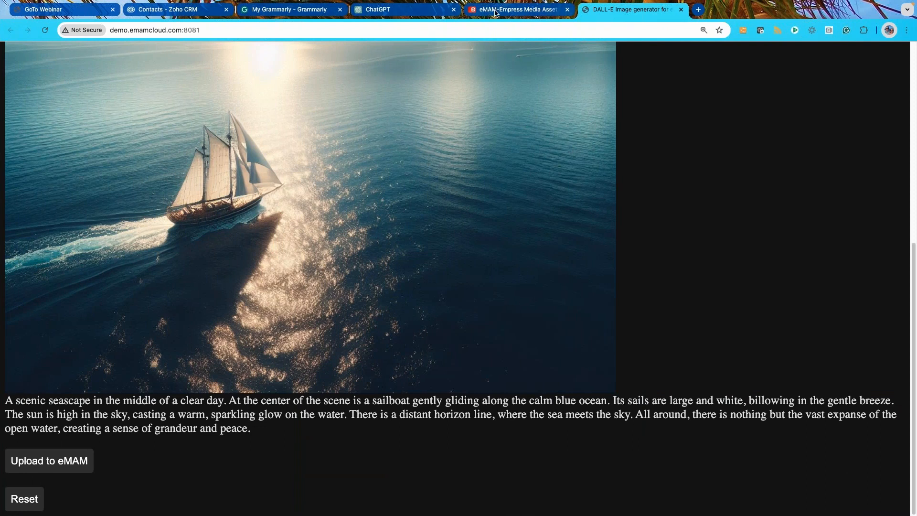
left_click(492, 12)
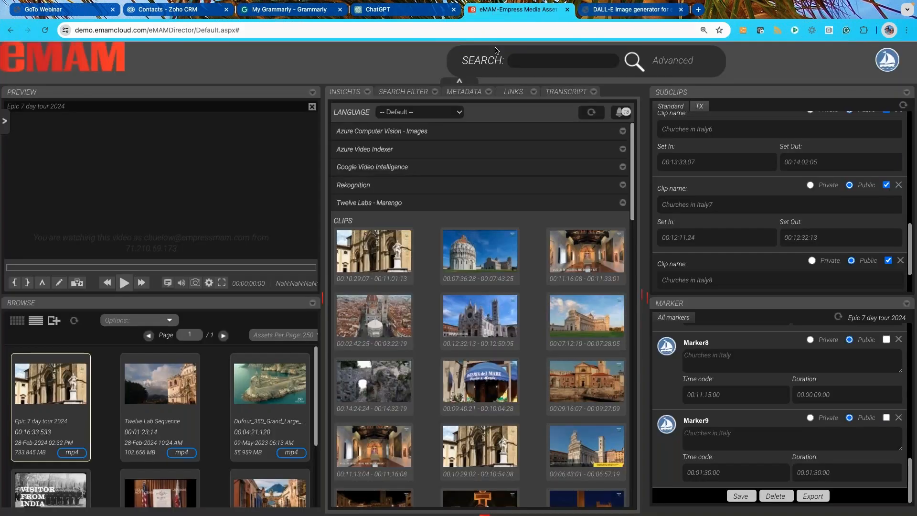
left_click(559, 92)
left_click(596, 115)
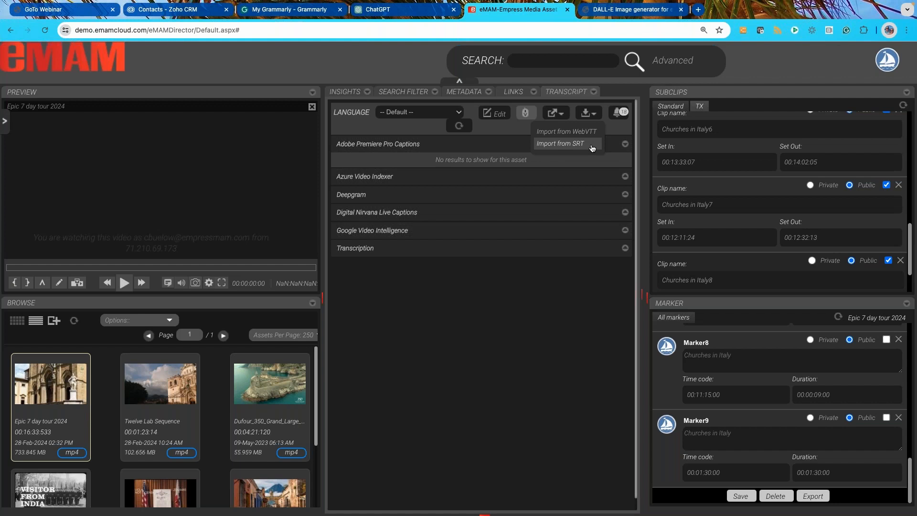
Step: Switch back to Adobe Premiere Pro with the Churches in Italy Sequence captions
key("super+Tab")
key("super+Tab")
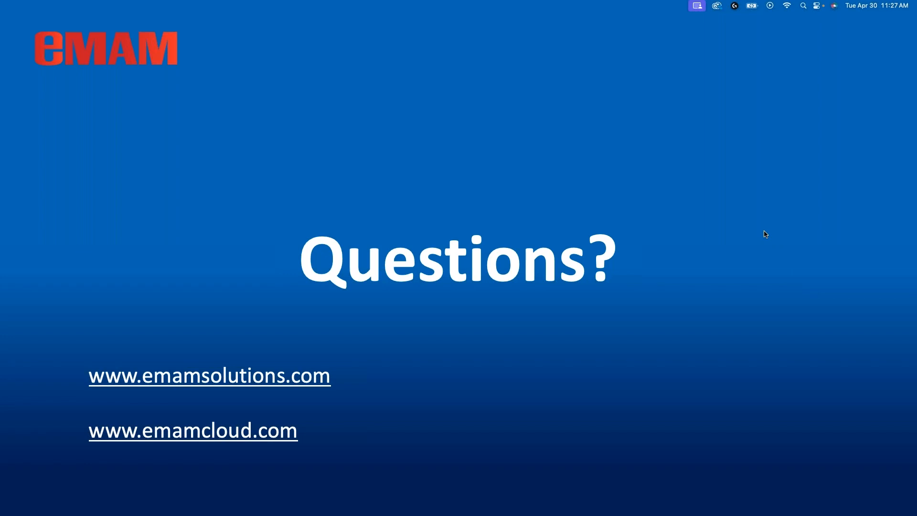
key("super+Tab")
key("super+shift+Tab")
key("super+Tab")
key("super+Tab")
key("super+Tab")
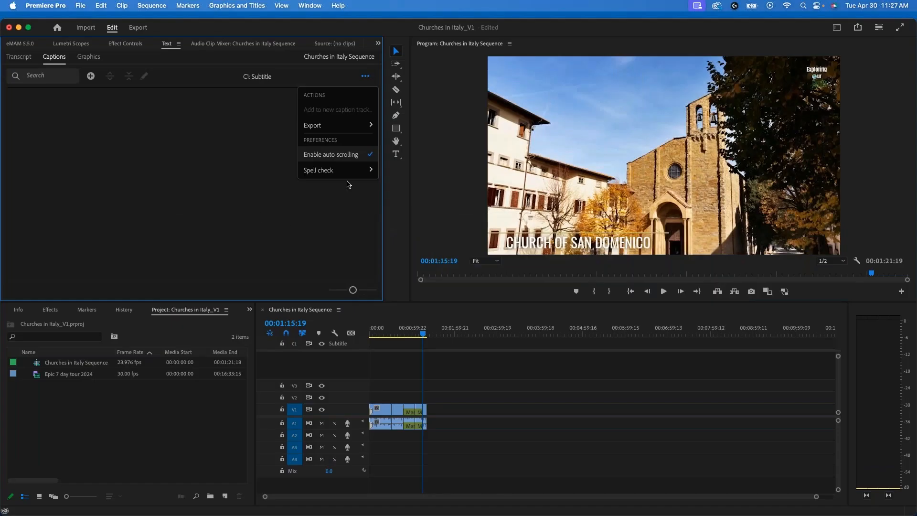
mouse_move(349, 171)
Step: View the eMAM AI highlights and the sequence transcript, and open the export options for the C1 subtitle captions
left_click(24, 46)
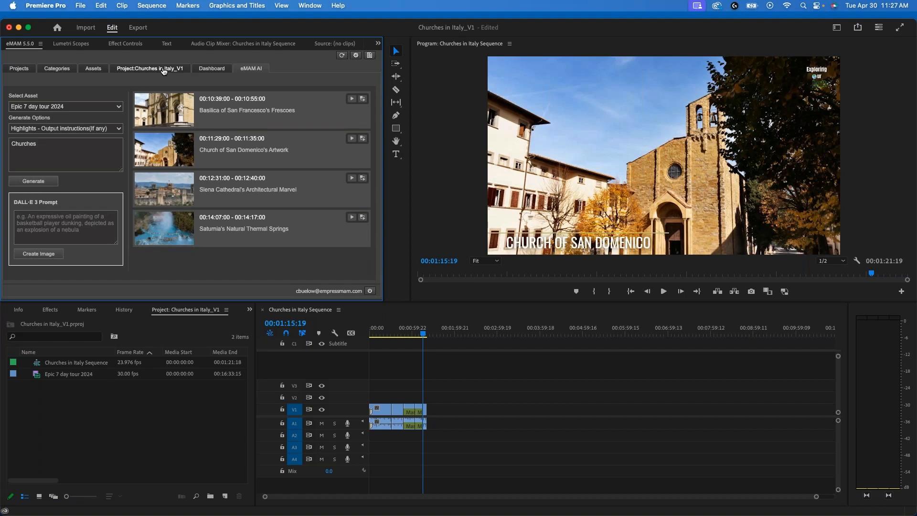
left_click(167, 43)
left_click(22, 61)
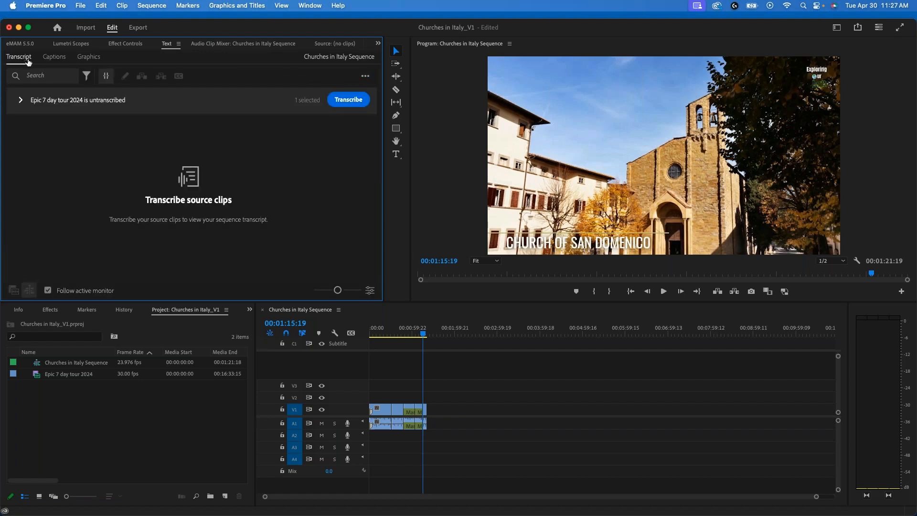
left_click(62, 60)
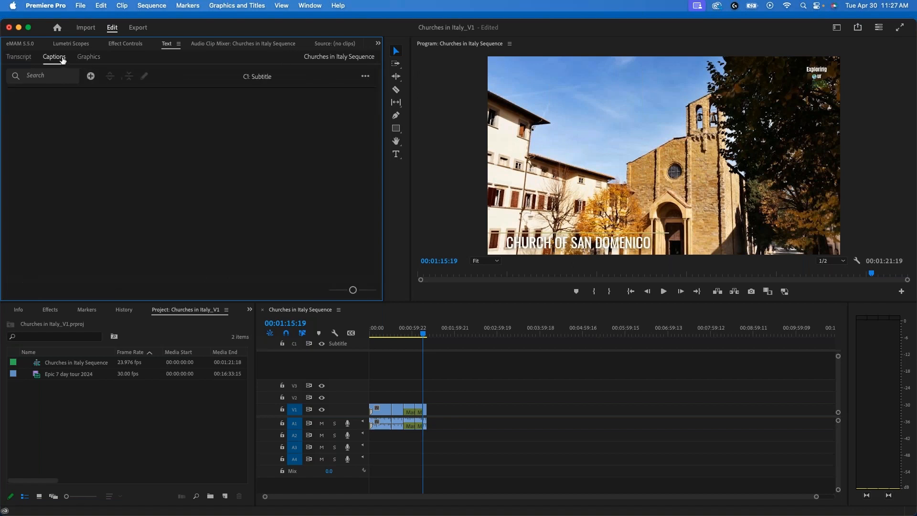
left_click(365, 77)
mouse_move(327, 127)
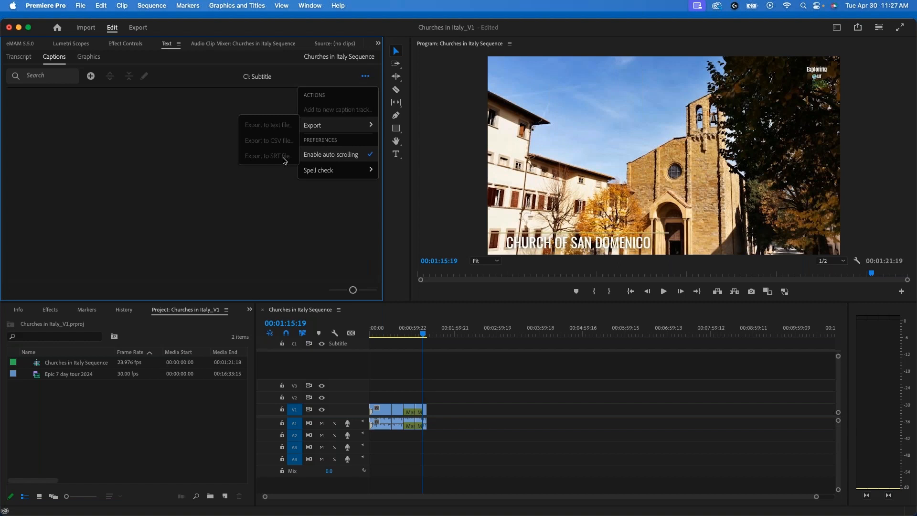
Step: Switch to PowerPoint and end the slide show
key("super+Tab")
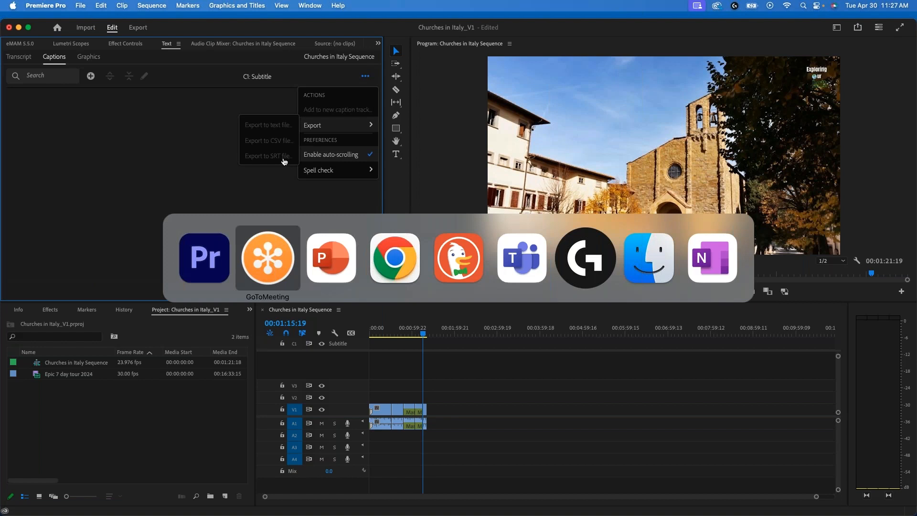
key("super+Tab")
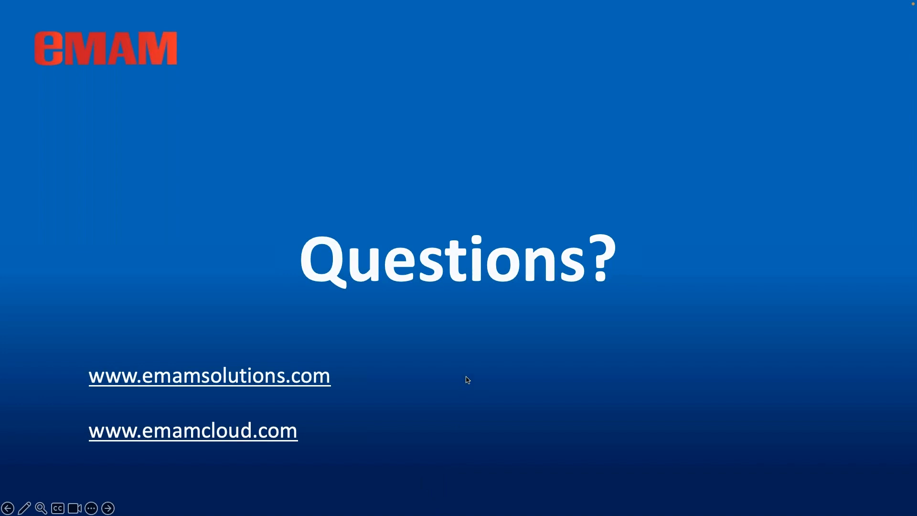
key("Escape")
Step: Quit Premiere Pro without saving changes to Churches in Italy_V1.prproj and minimize the PowerPoint presentation
mouse_move(480, 513)
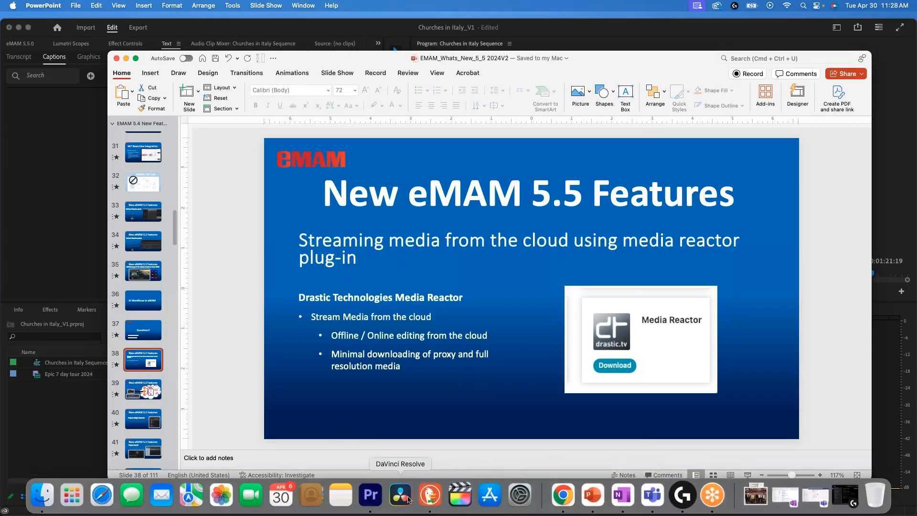
right_click(368, 499)
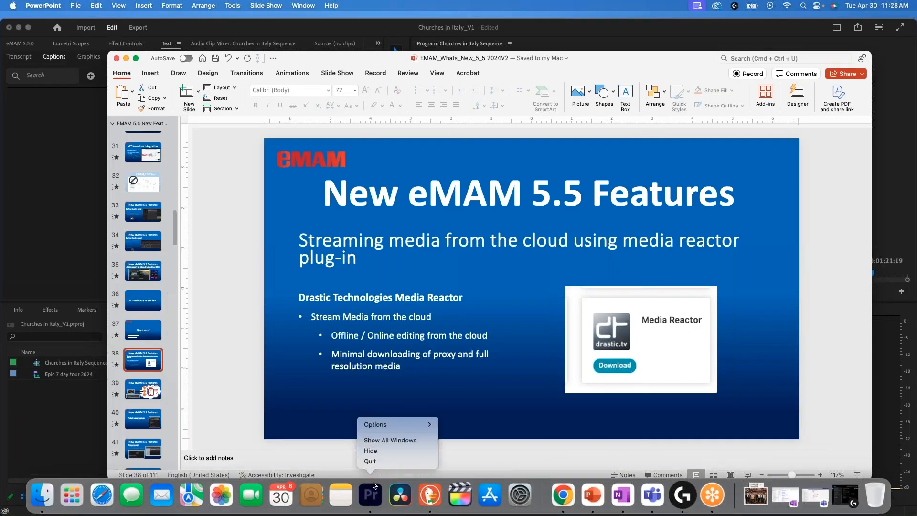
left_click(371, 461)
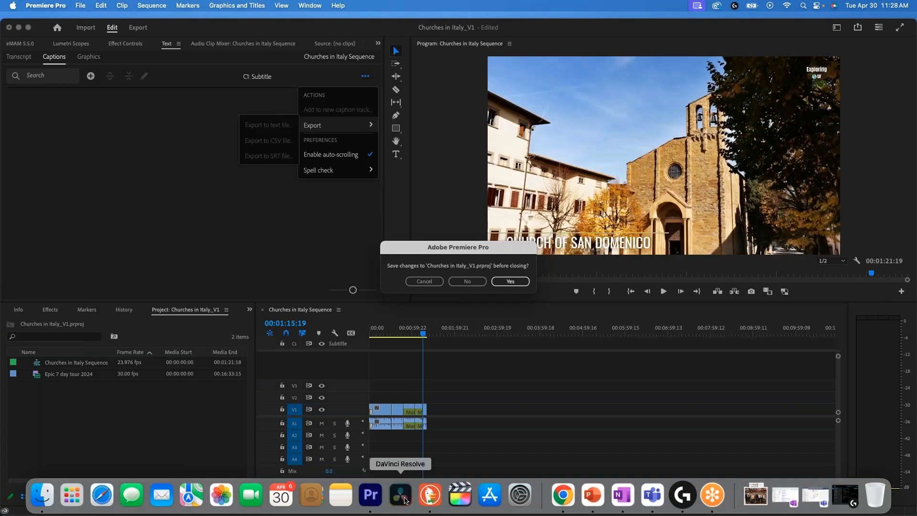
left_click(470, 281)
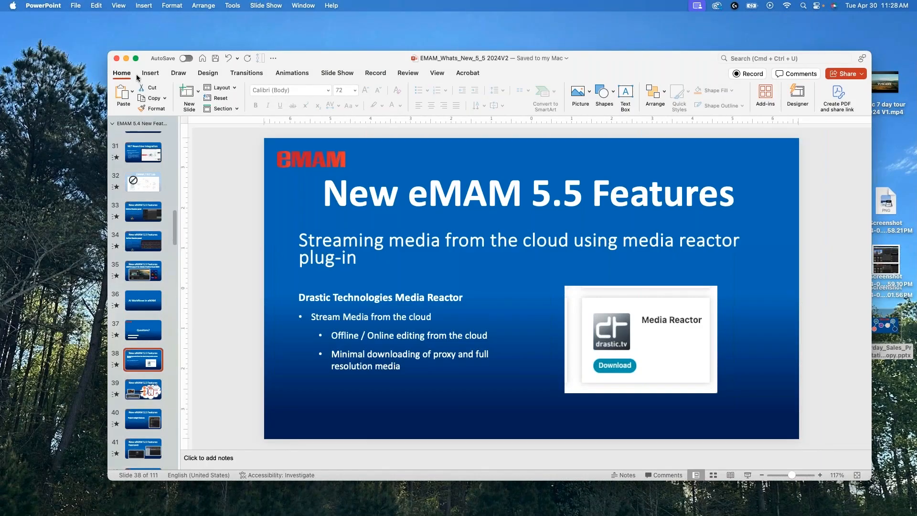
left_click(126, 58)
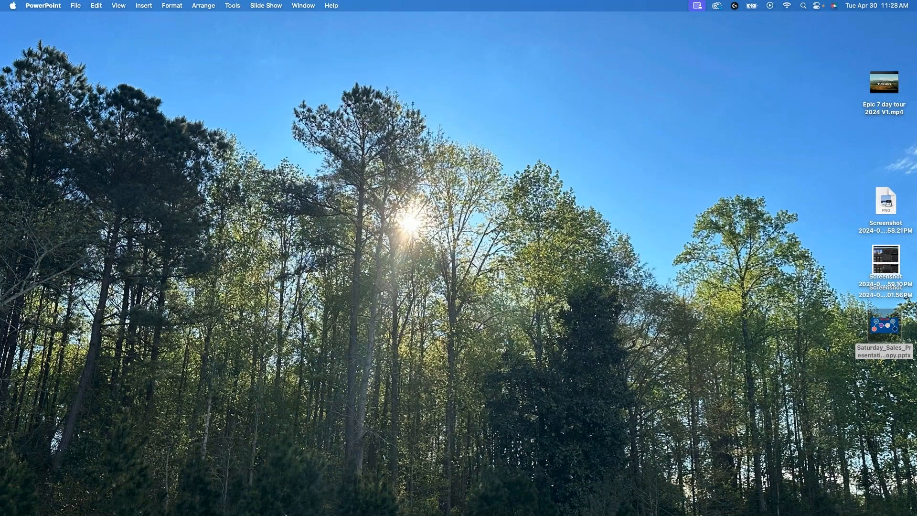
Step: Switch to DaVinci Resolve, open the Untitled Project and launch the eMAM workflow integration
mouse_move(359, 509)
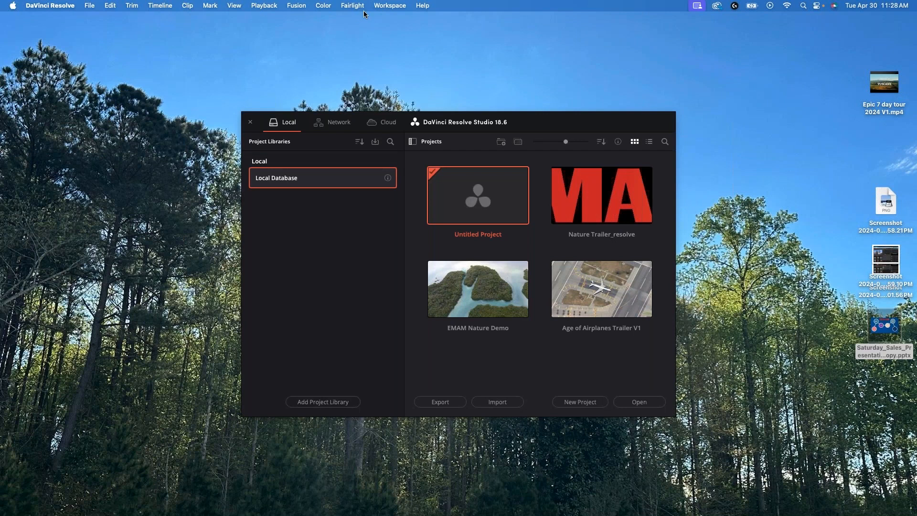
left_click(624, 401)
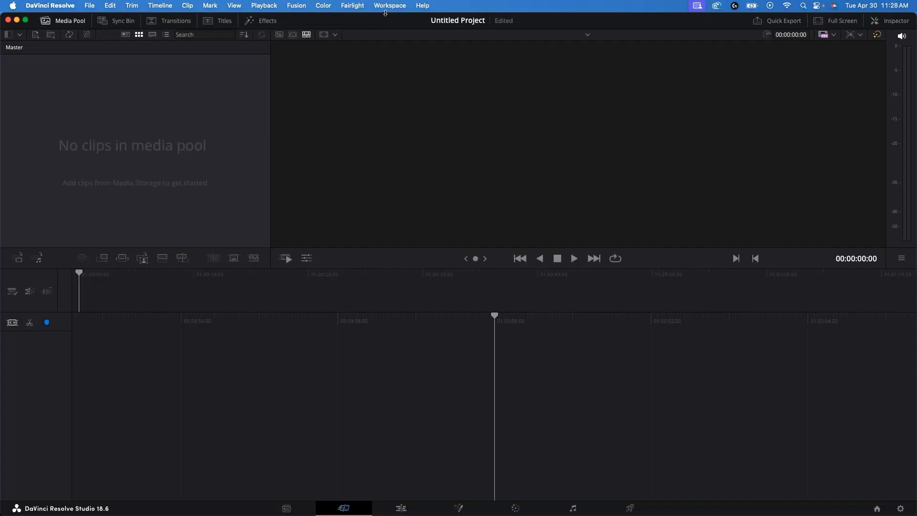
left_click(388, 7)
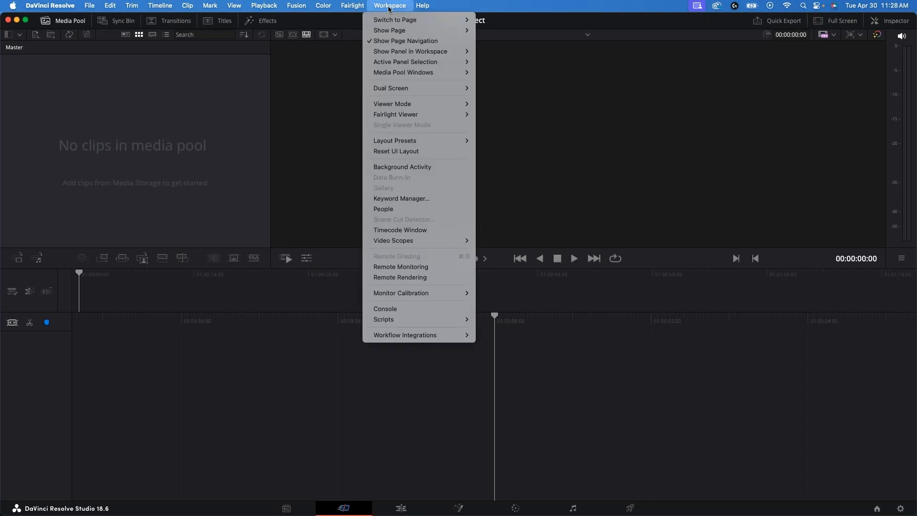
mouse_move(428, 336)
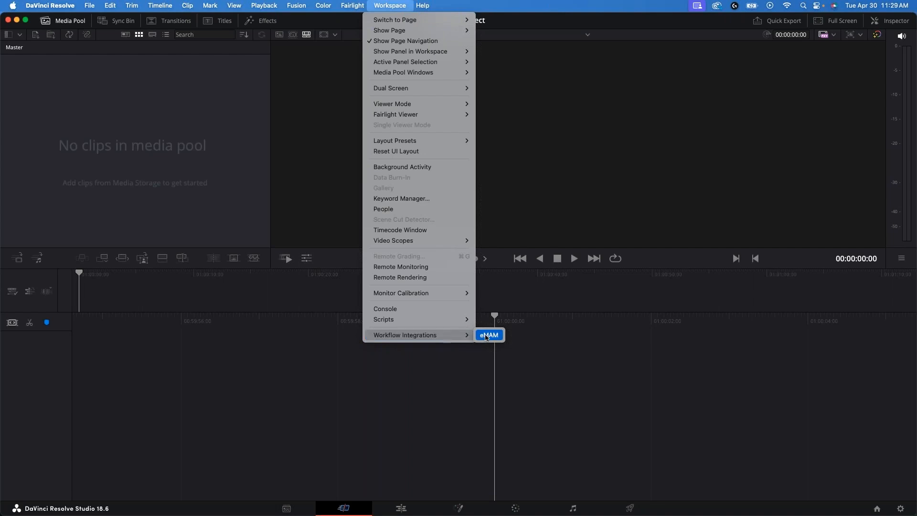
left_click(486, 336)
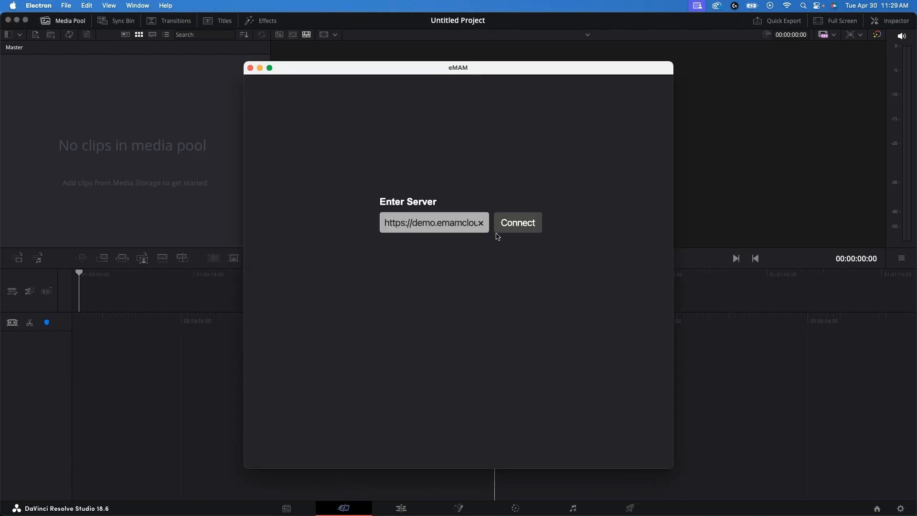
Step: Connect to the prefilled eMAM demo server, log in with the account e-mail and password, and choose the account owner's unit
left_click(517, 224)
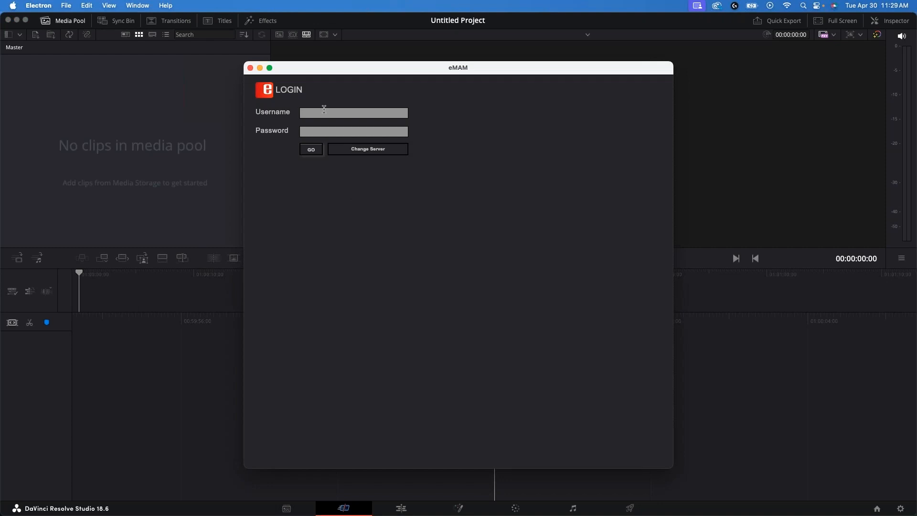
left_click(324, 109)
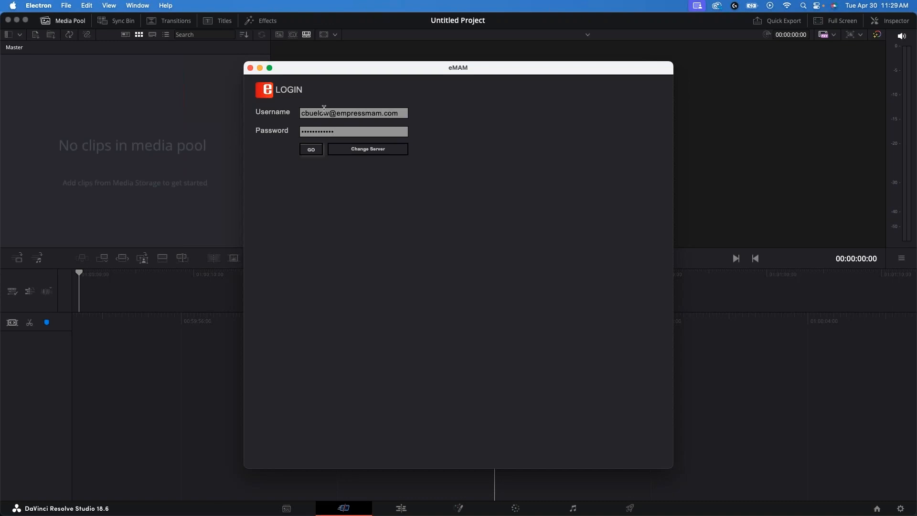
left_click(312, 150)
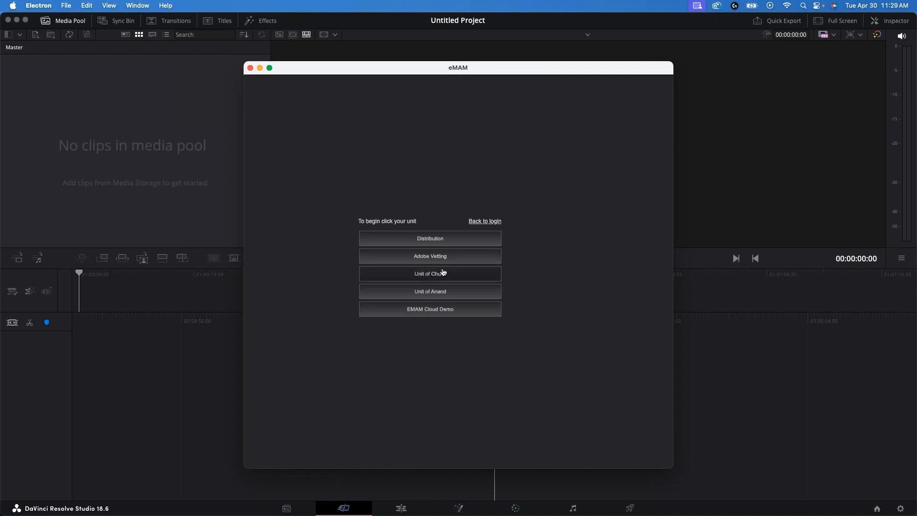
left_click(443, 275)
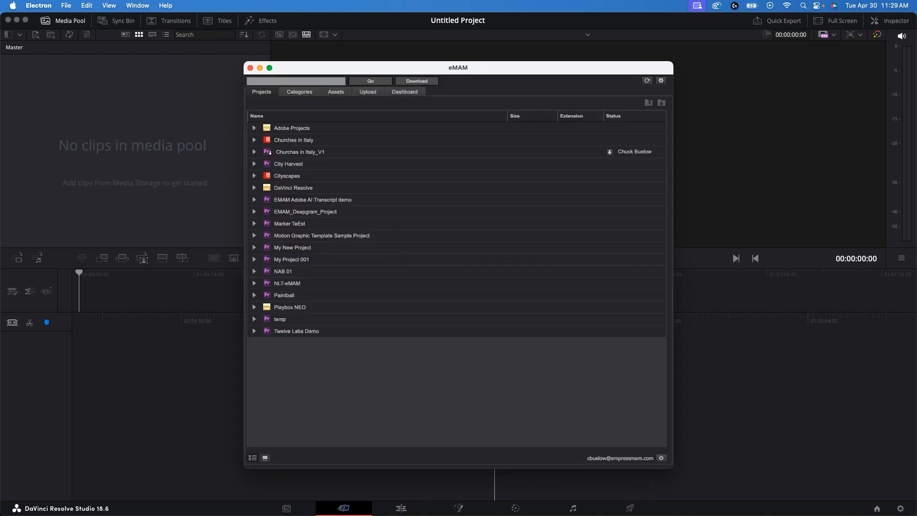
Step: Expand the DaVinci Resolve folder in the eMAM projects and the Video subcategory under the DEMO category
left_click(254, 188)
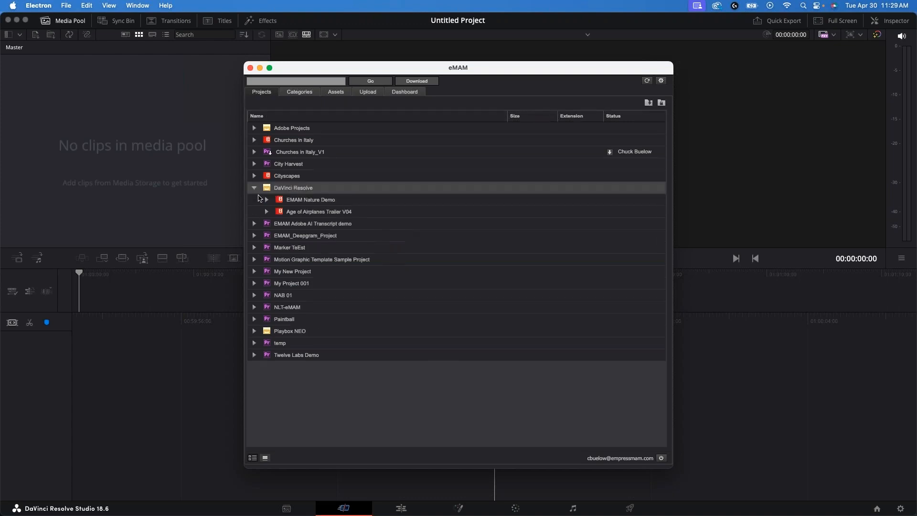
left_click(304, 211)
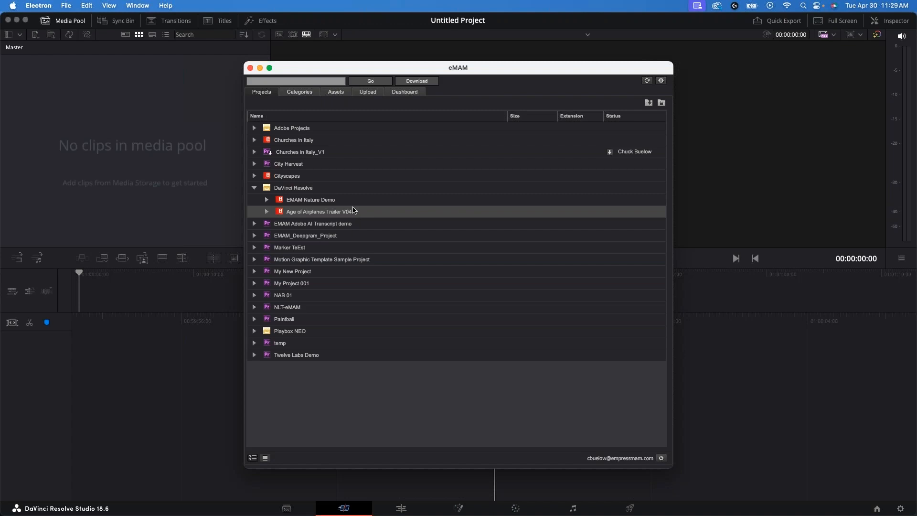
left_click(300, 92)
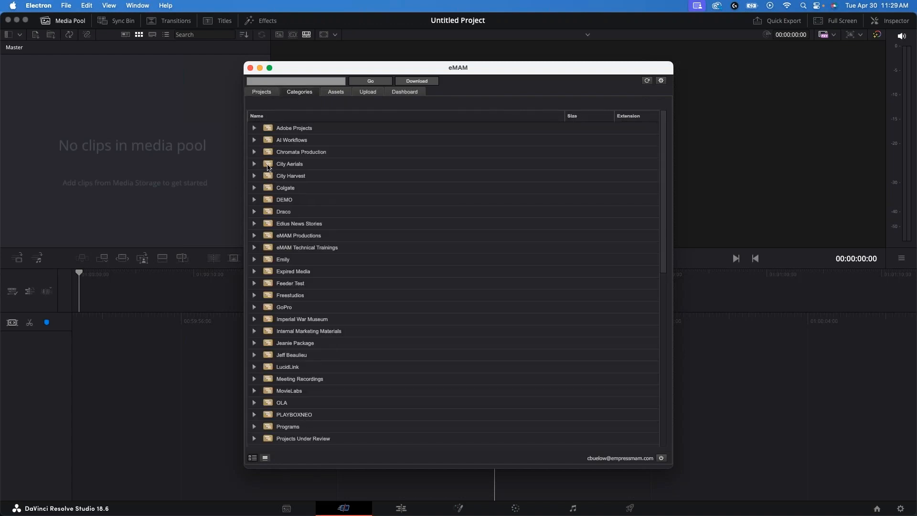
left_click(254, 200)
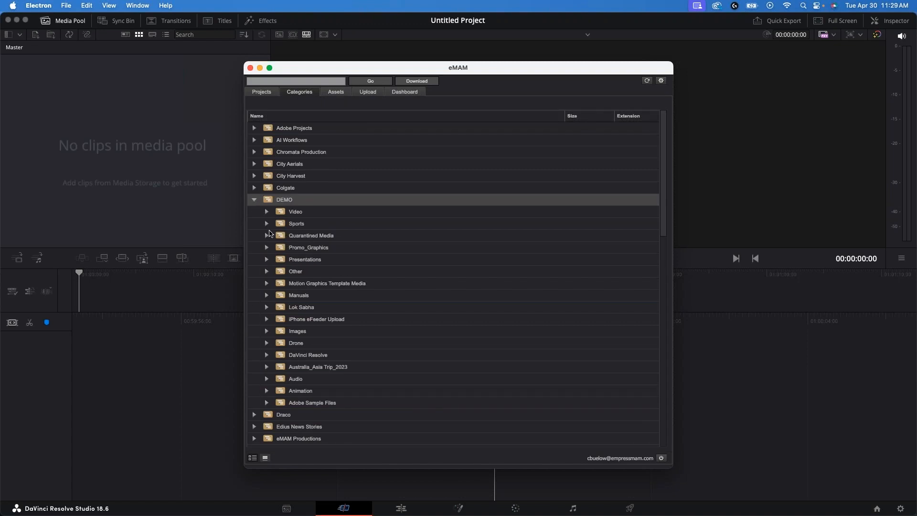
left_click(267, 212)
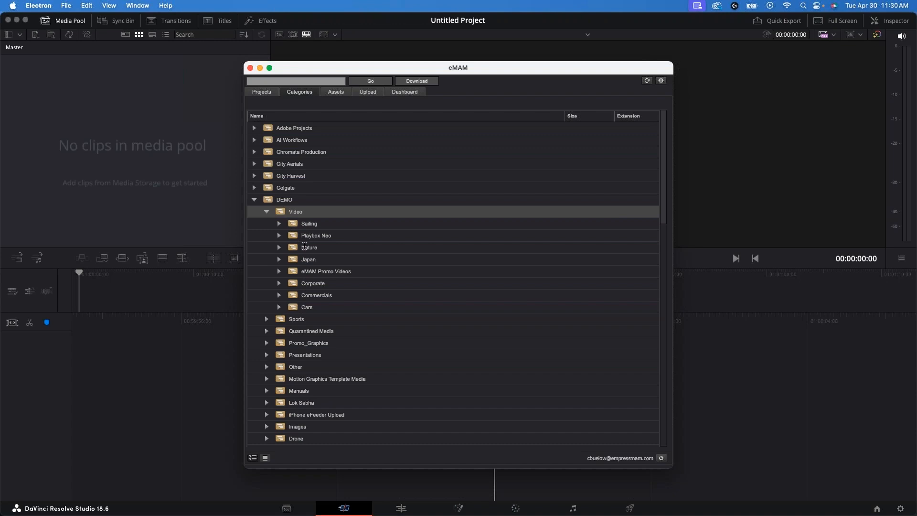
Step: Preview the Intro to eMAM Director video from the eMAM asset list and close its asset options
left_click(336, 93)
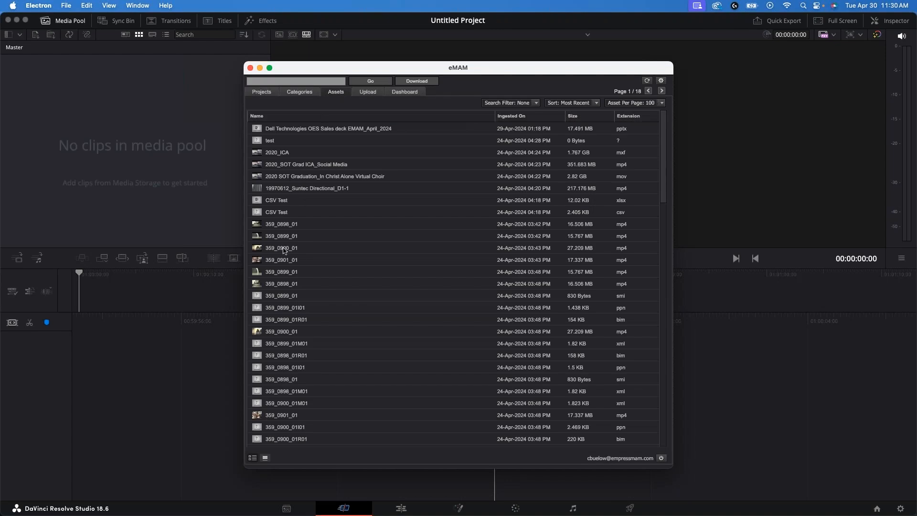
scroll(283, 266, "down", 10)
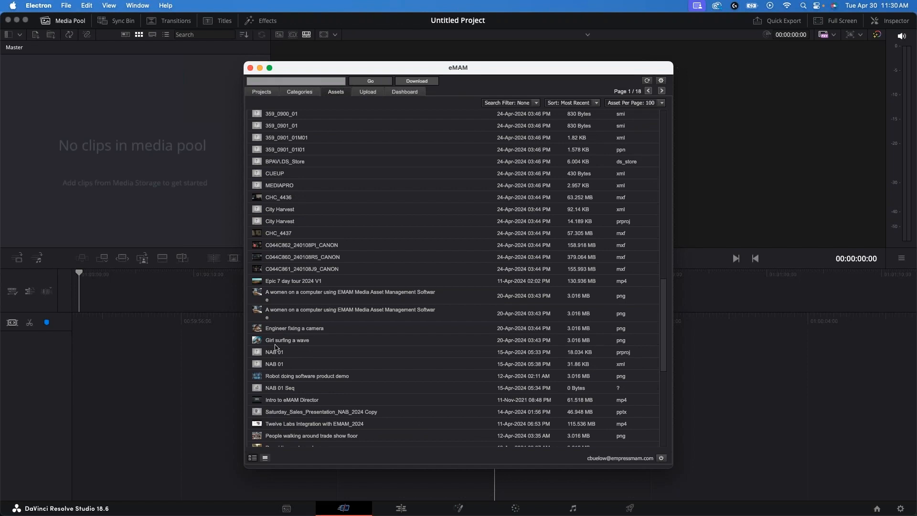
double_click(280, 401)
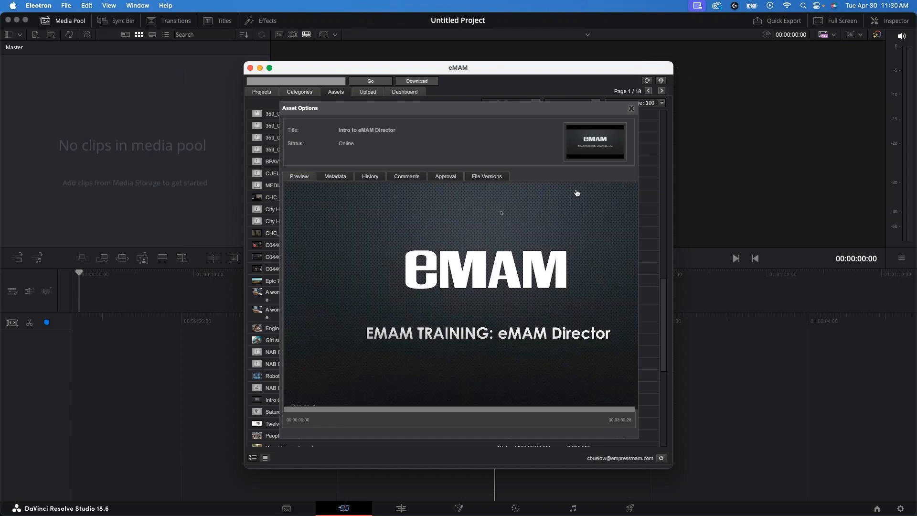
left_click(631, 108)
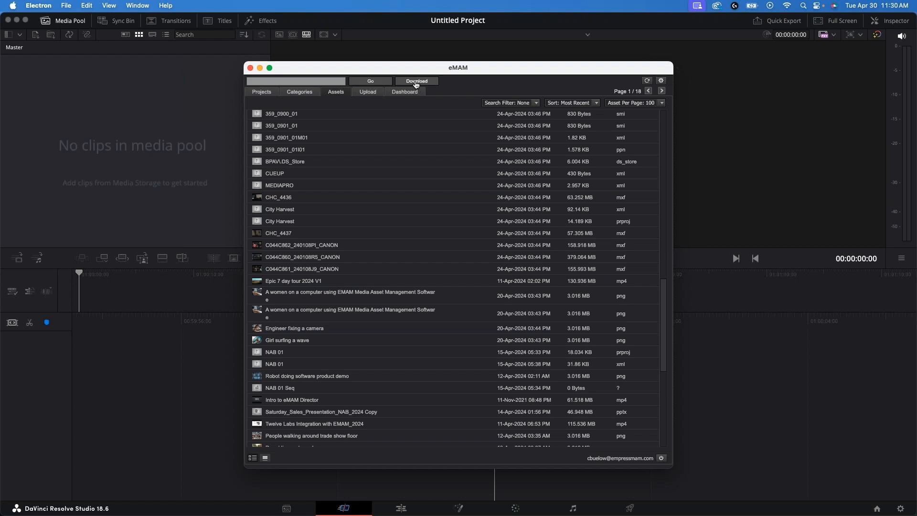
Step: Start an upload from the eMAM integration and cancel saving the current project
left_click(375, 93)
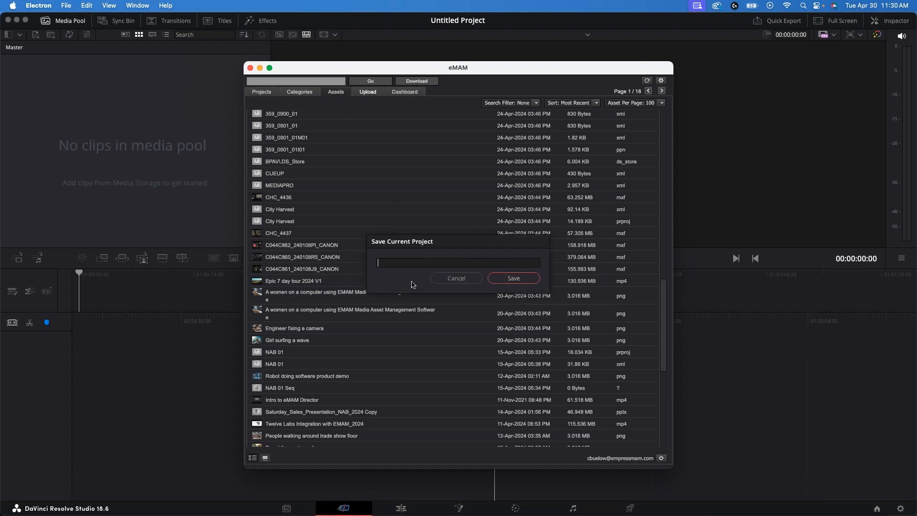
left_click(447, 281)
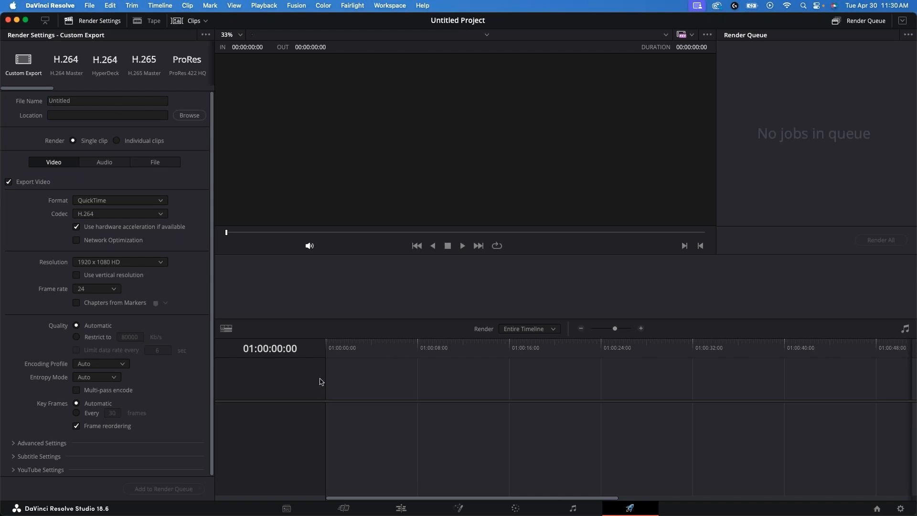
Step: Switch DaVinci Resolve to the Edit page and look over the available Workspace commands
left_click(404, 511)
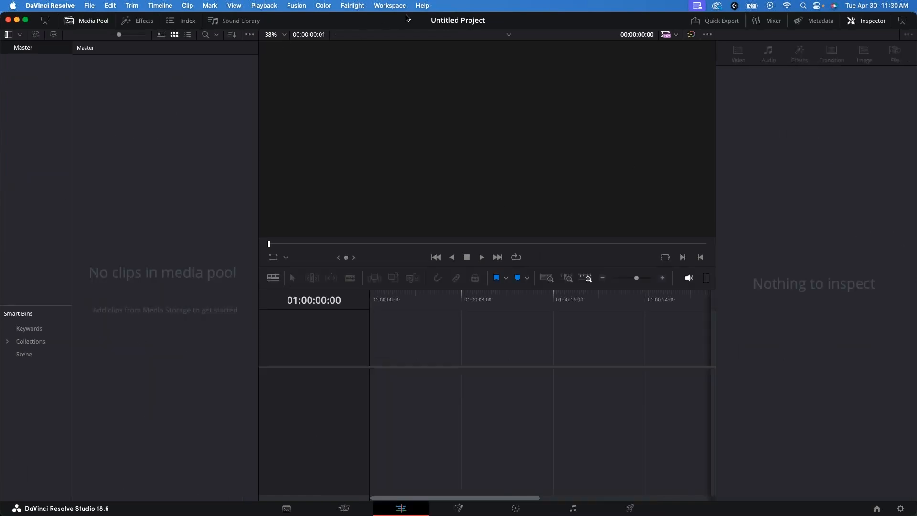
left_click(391, 6)
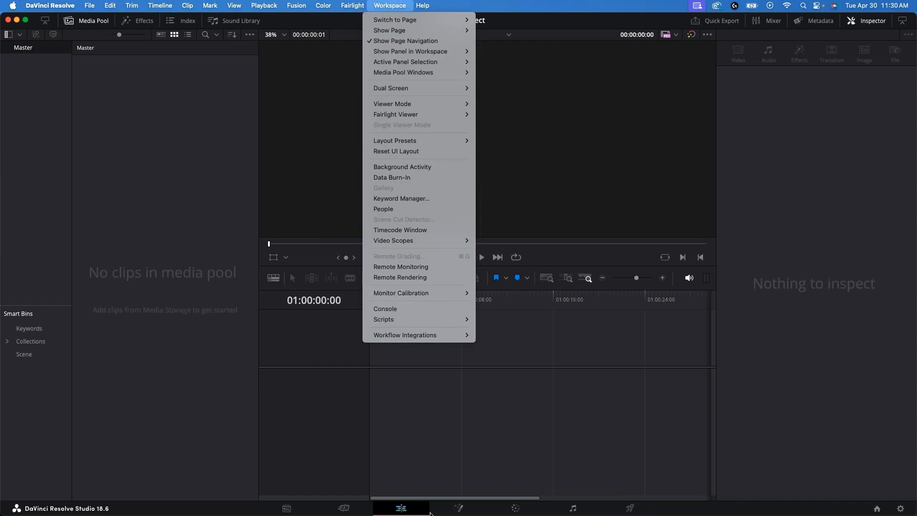
left_click(500, 442)
Step: Switch to the EMAM_Whats_New_5_5 2024V2 presentation in PowerPoint and start the slide show from slide 37, the Questions slide
mouse_move(459, 513)
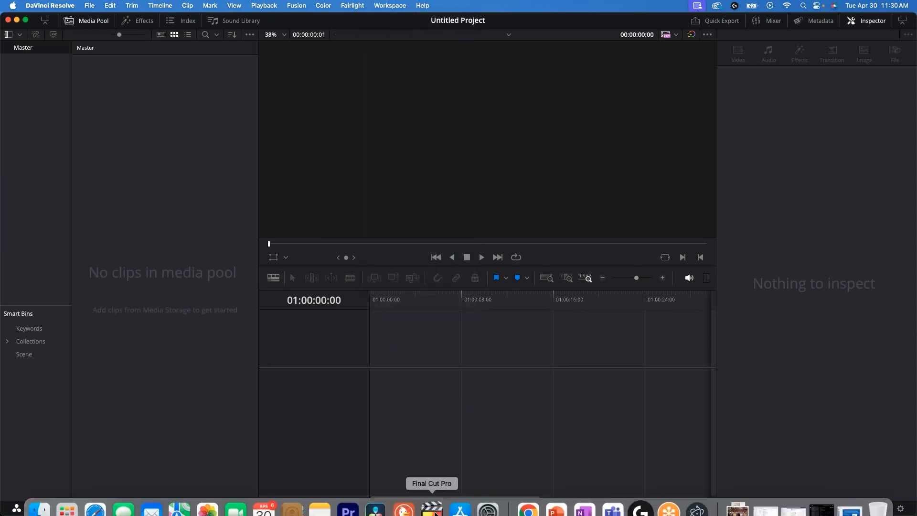
left_click(557, 497)
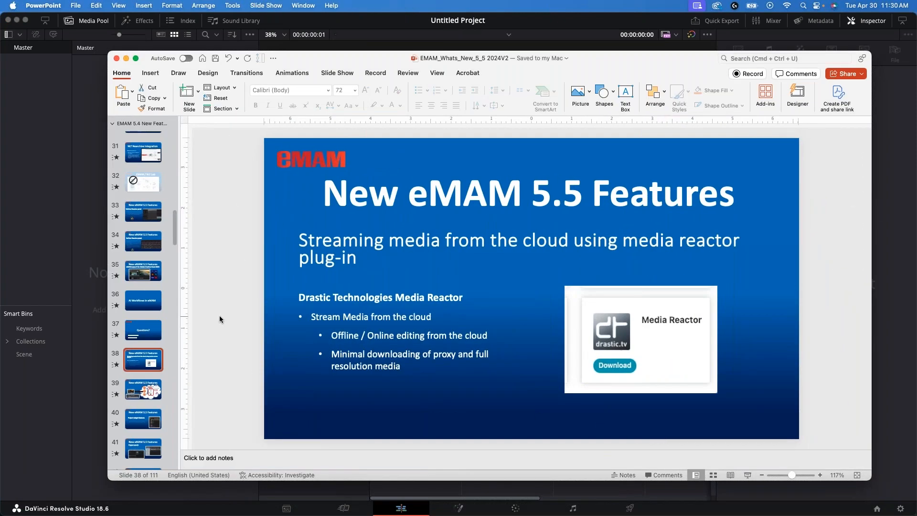
left_click(142, 331)
left_click(748, 475)
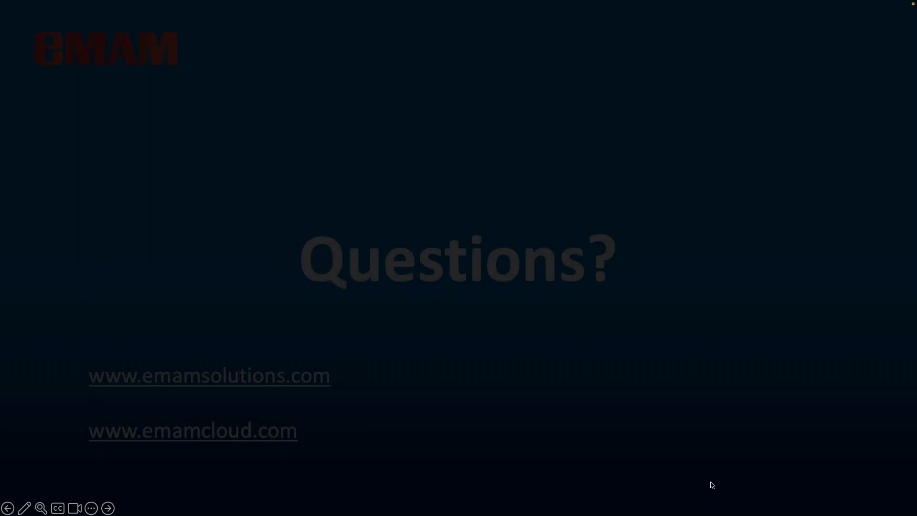